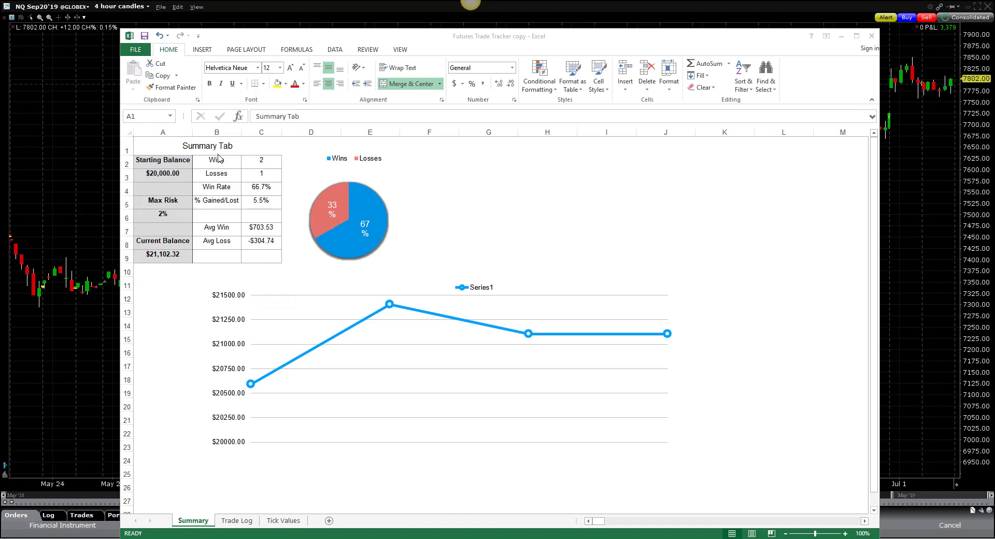
# Step: Review the starting balance and max risk cells on the Summary sheet, and open the Trade Log sheet
pyautogui.click(169, 174)
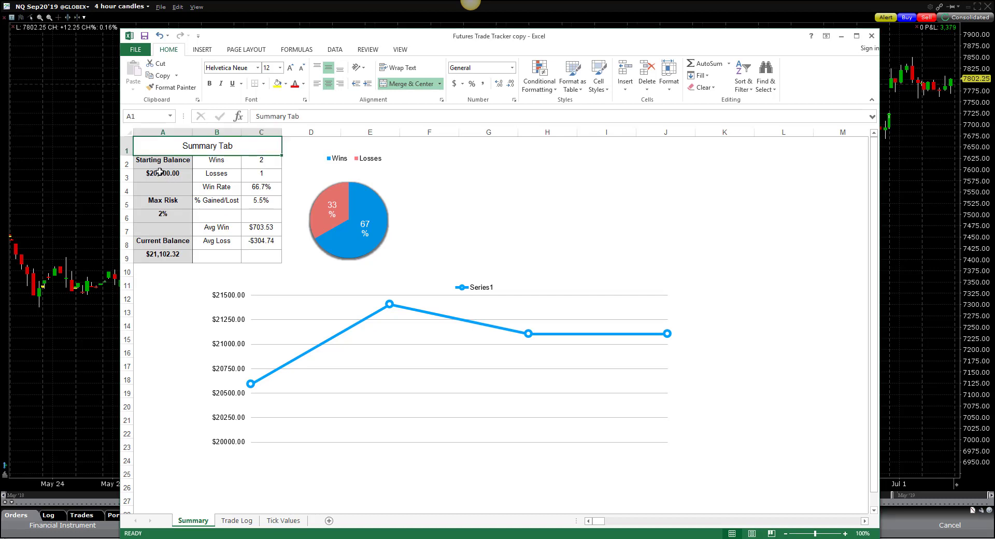
pyautogui.click(161, 173)
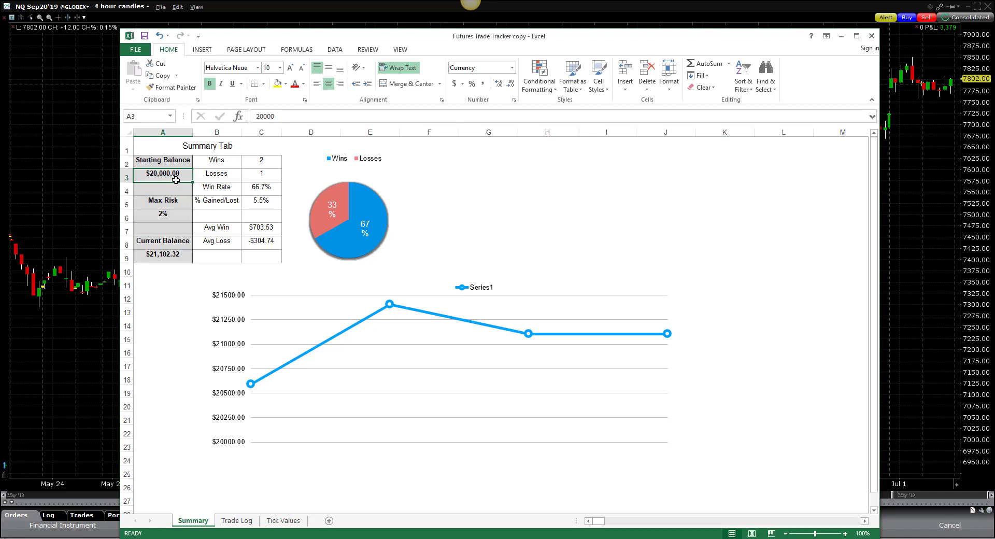
pyautogui.click(172, 217)
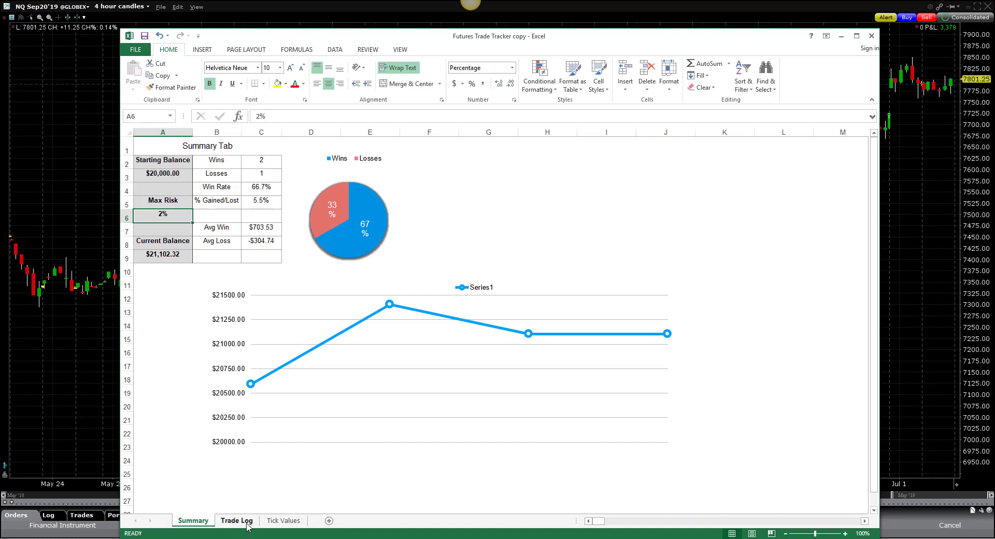
pyautogui.click(247, 525)
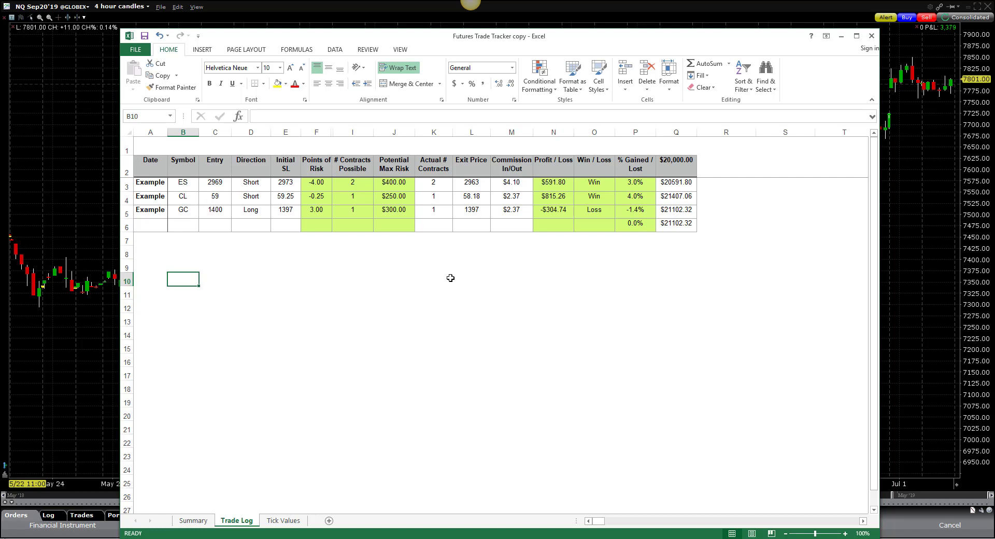
# Step: Copy the blank formula row 6 of the Trade Log into rows 7 to 13
pyautogui.click(127, 227)
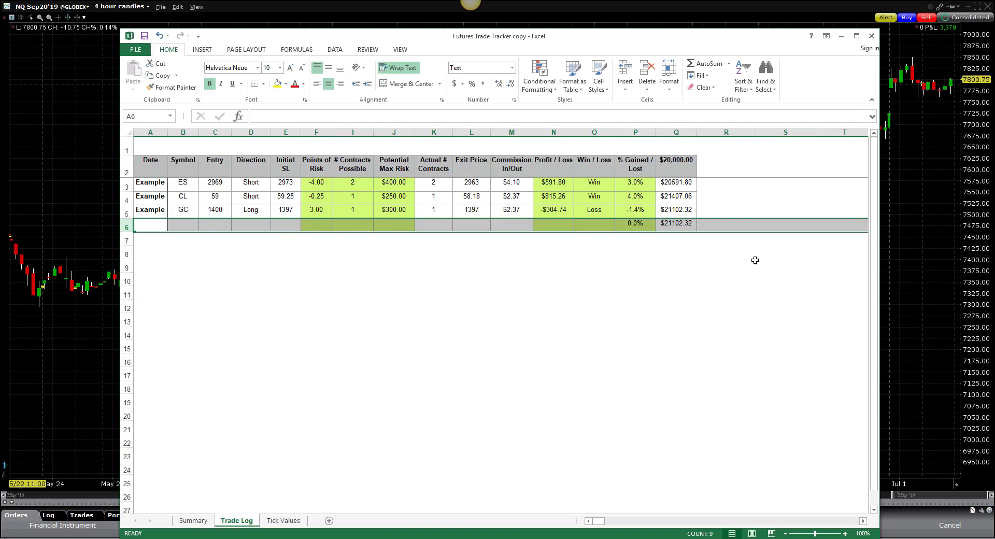
pyautogui.hotkey('ctrl', 'c')
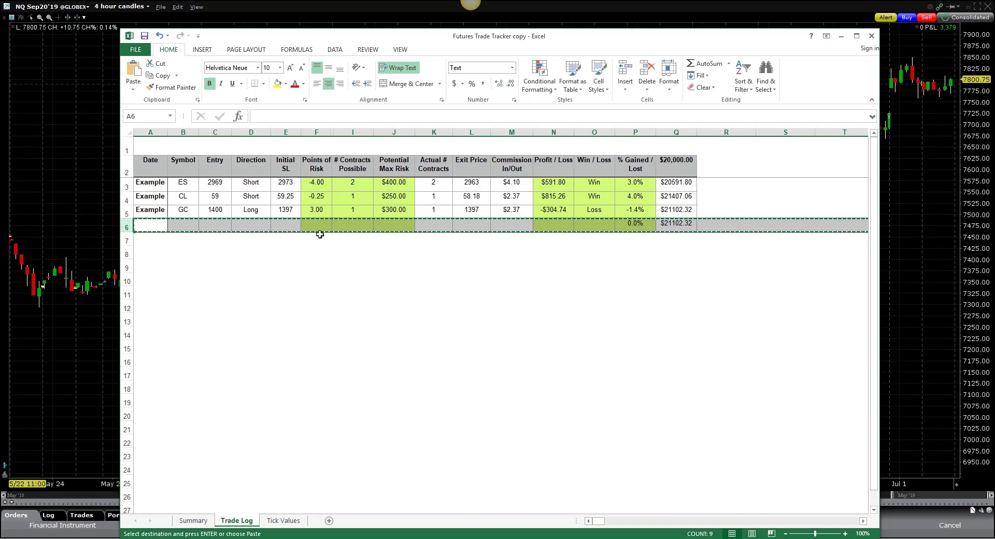
pyautogui.moveTo(126, 241); pyautogui.dragTo(123, 321)
pyautogui.hotkey('ctrl', 'v')
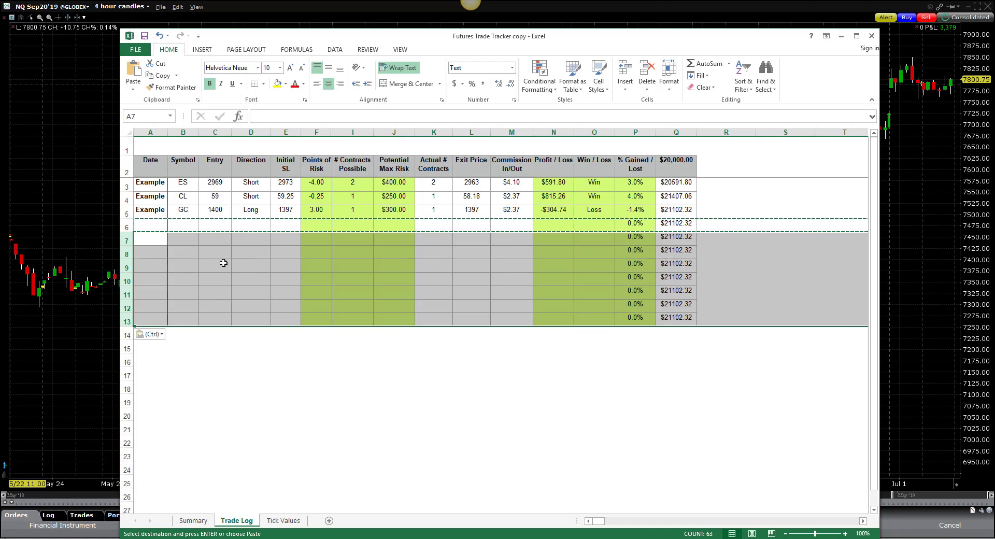
pyautogui.click(179, 277)
pyautogui.click(154, 227)
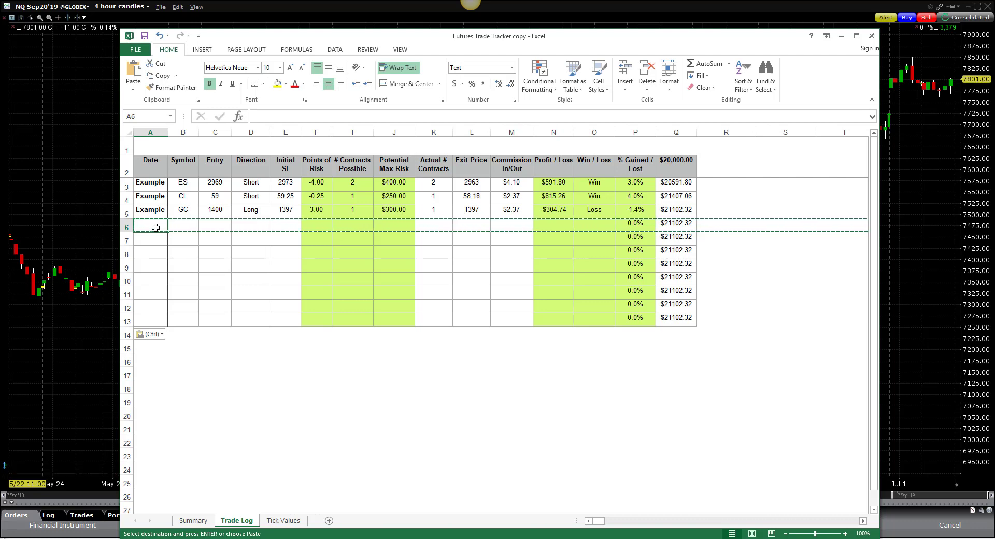
# Step: Compare the Trade Log symbols with the Tick Values sheet, and return to the Date cell of row 6 with the copy selection cleared
pyautogui.click(183, 211)
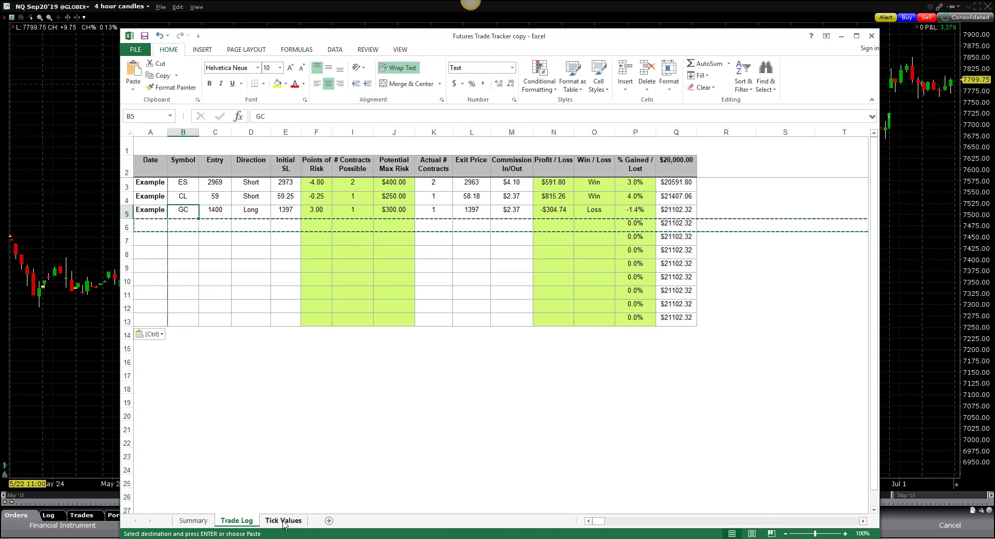
pyautogui.click(285, 521)
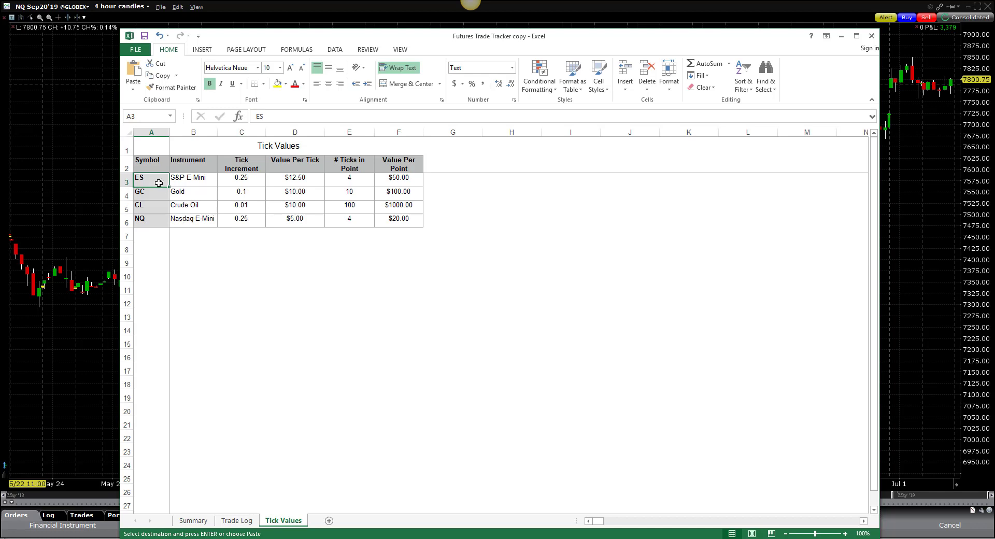
pyautogui.click(236, 521)
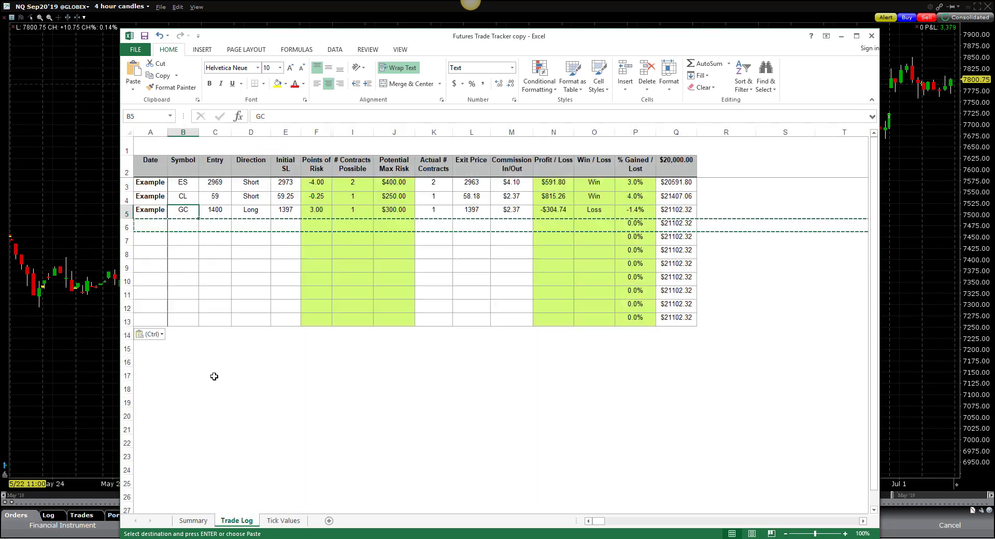
pyautogui.click(283, 520)
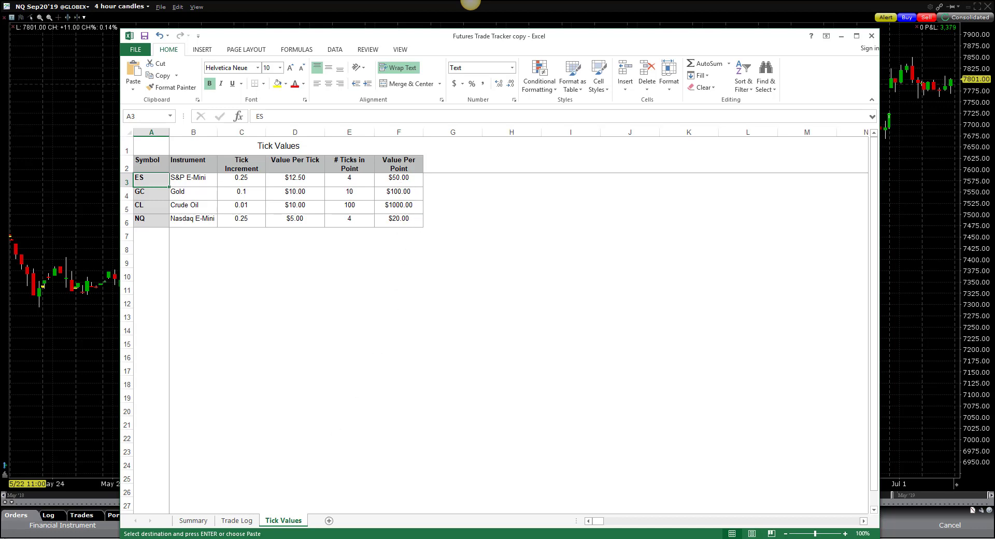
pyautogui.click(237, 521)
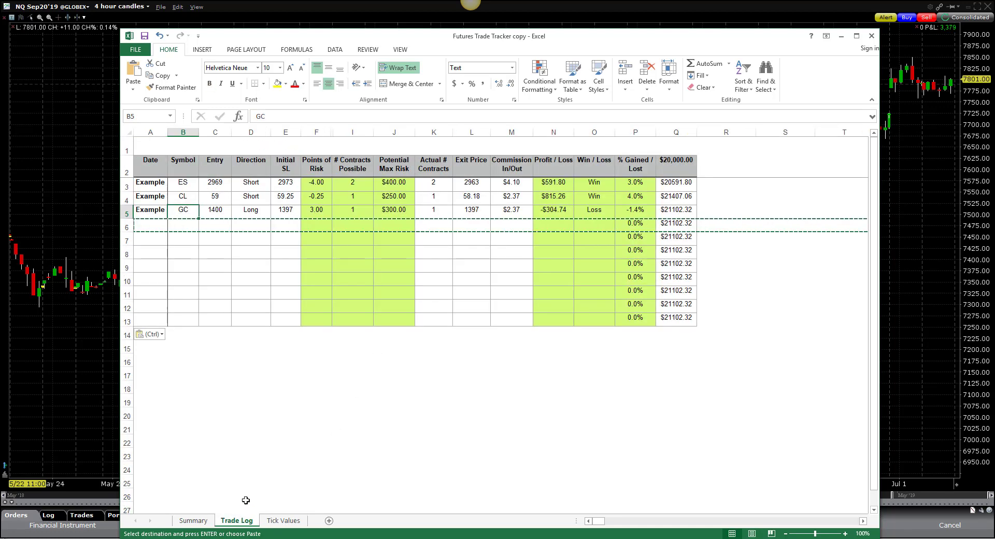
pyautogui.click(291, 520)
pyautogui.click(237, 521)
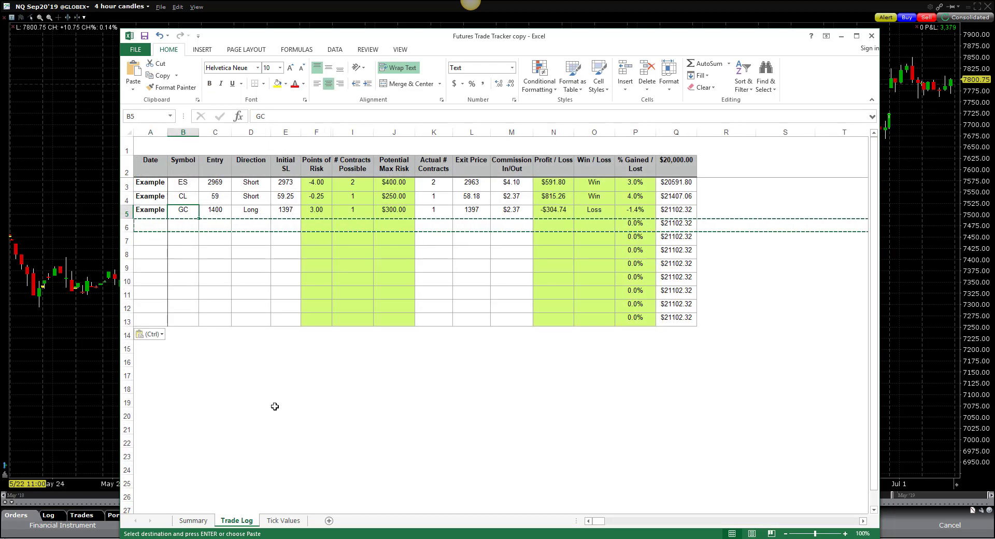
pyautogui.click(152, 227)
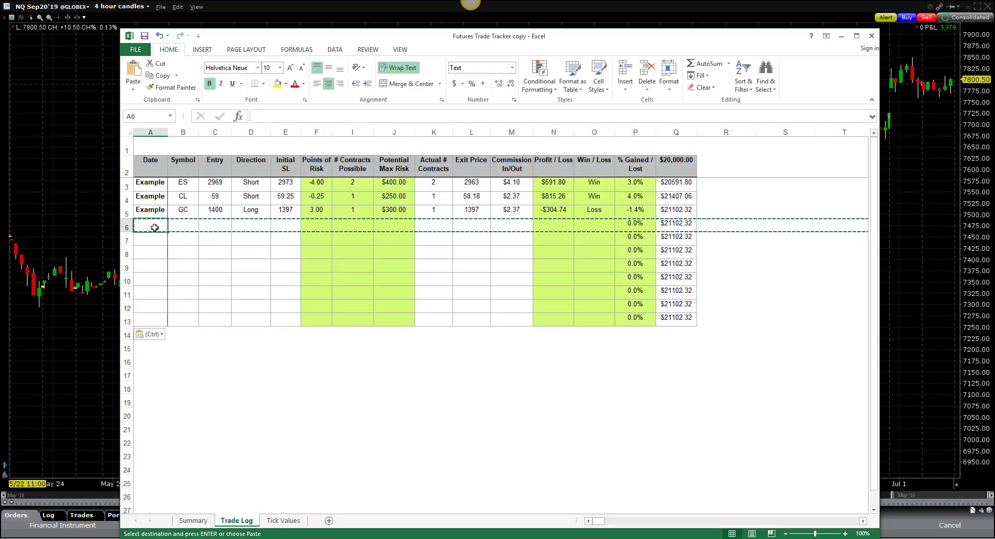
pyautogui.press('Escape')
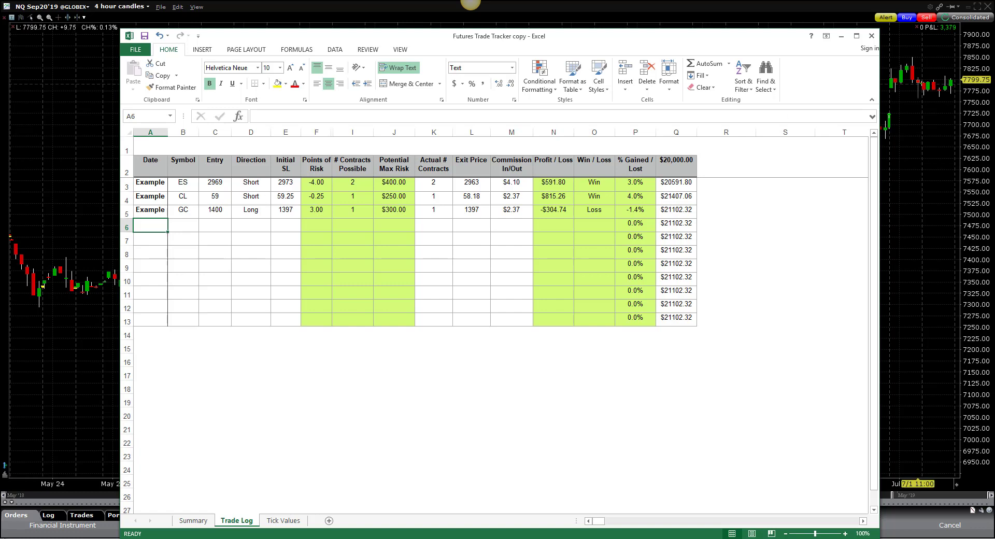
# Step: Switch to the NQ 4-hour trading chart and add a horizontal trendline at about 7788.5
pyautogui.click(928, 160)
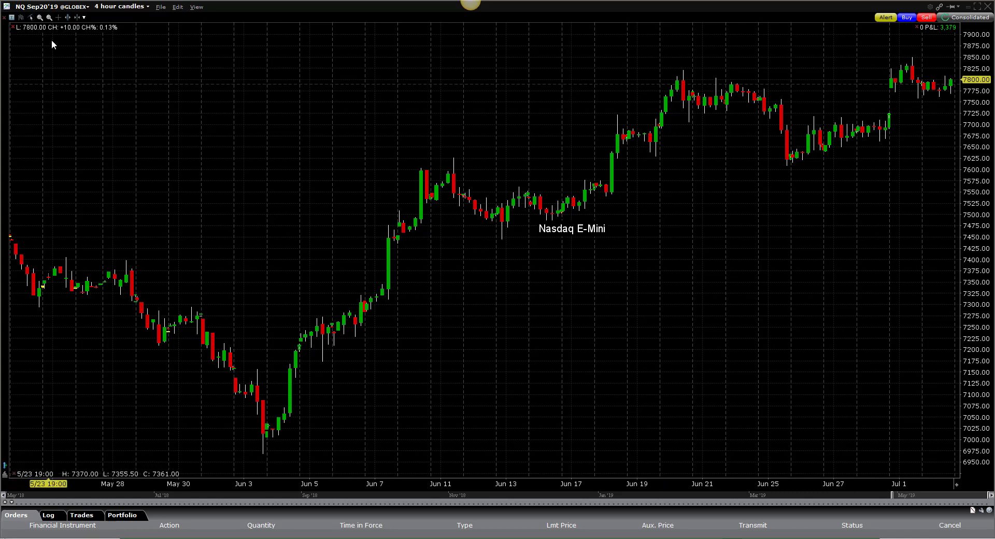
pyautogui.click(30, 19)
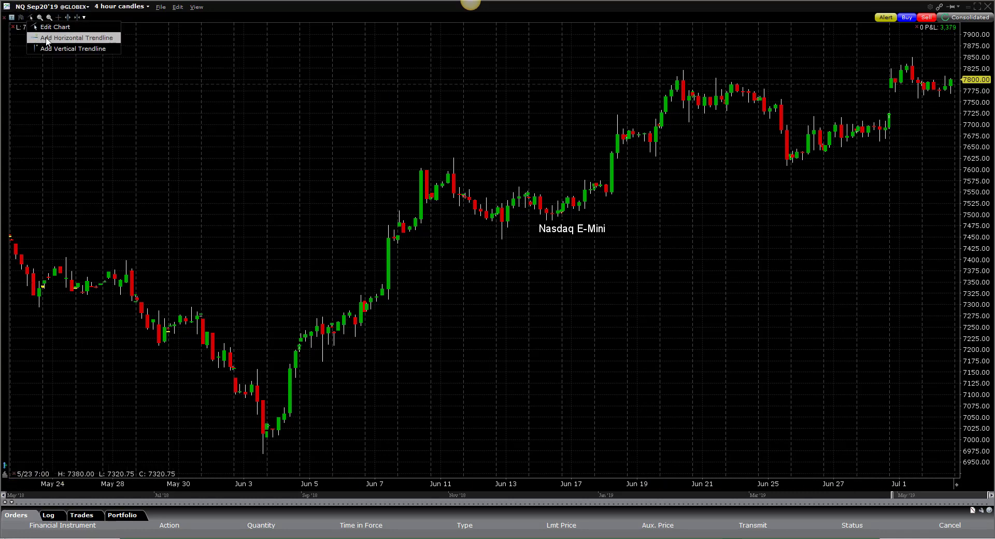
pyautogui.click(52, 38)
pyautogui.click(581, 118)
pyautogui.moveTo(922, 118); pyautogui.dragTo(823, 85)
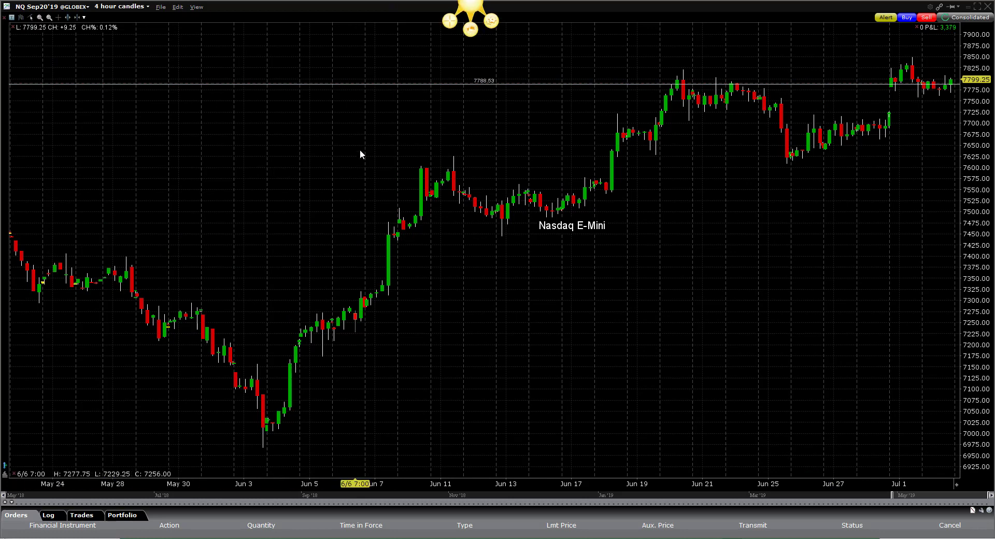
# Step: Add three more horizontal trendlines to the NQ chart, at about 7744, 7685.6 and 7804.9
pyautogui.click(30, 17)
pyautogui.click(38, 34)
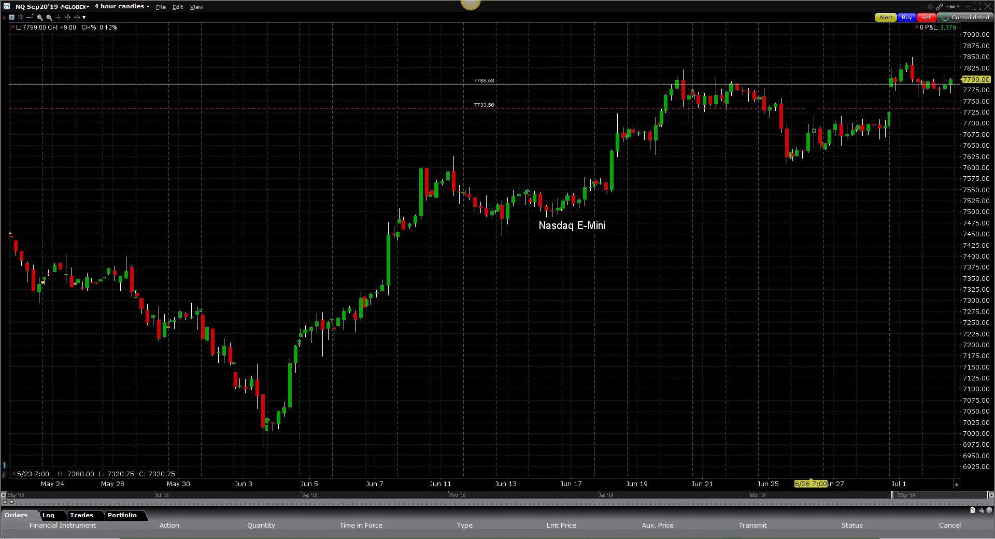
pyautogui.click(811, 104)
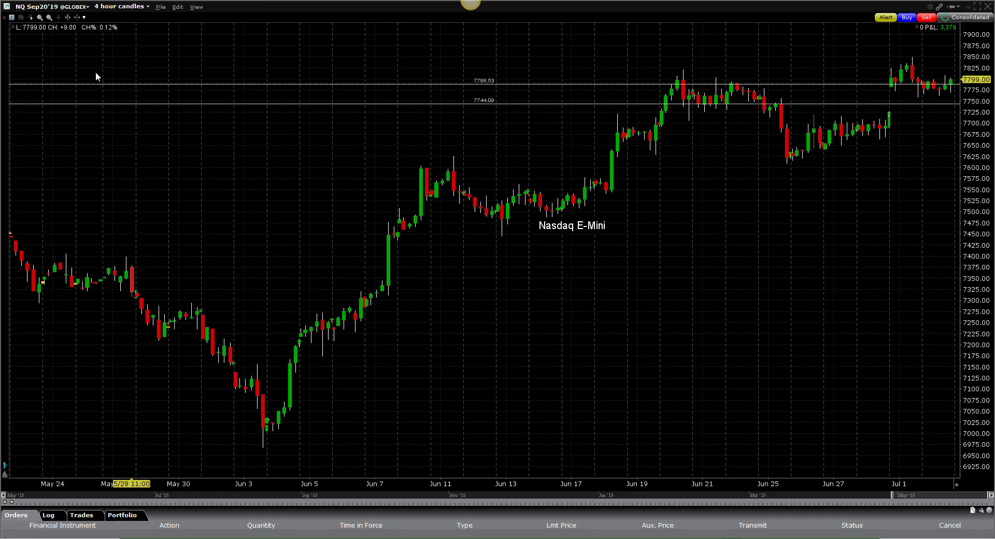
pyautogui.click(30, 18)
pyautogui.click(37, 34)
pyautogui.click(897, 136)
pyautogui.moveTo(898, 136); pyautogui.dragTo(910, 129)
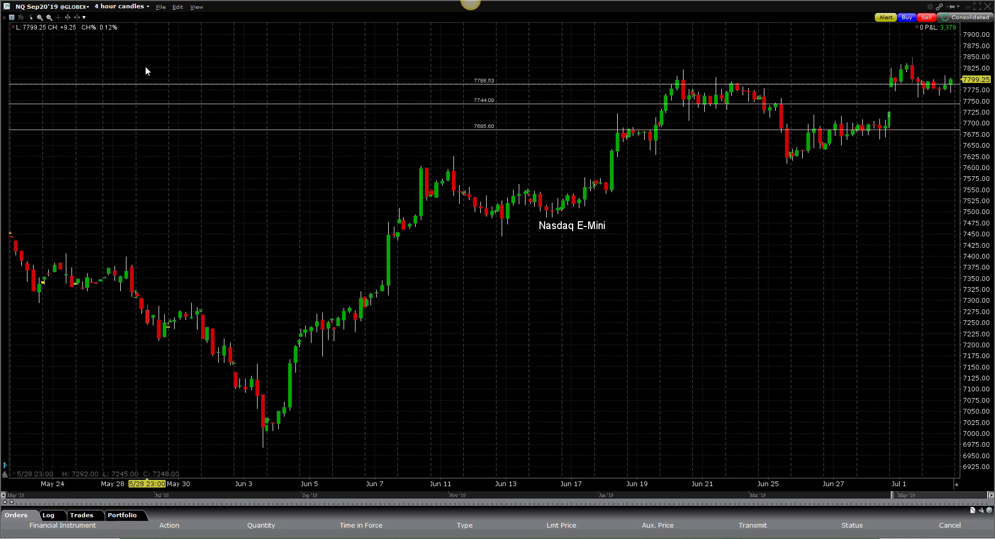
pyautogui.click(30, 17)
pyautogui.click(38, 34)
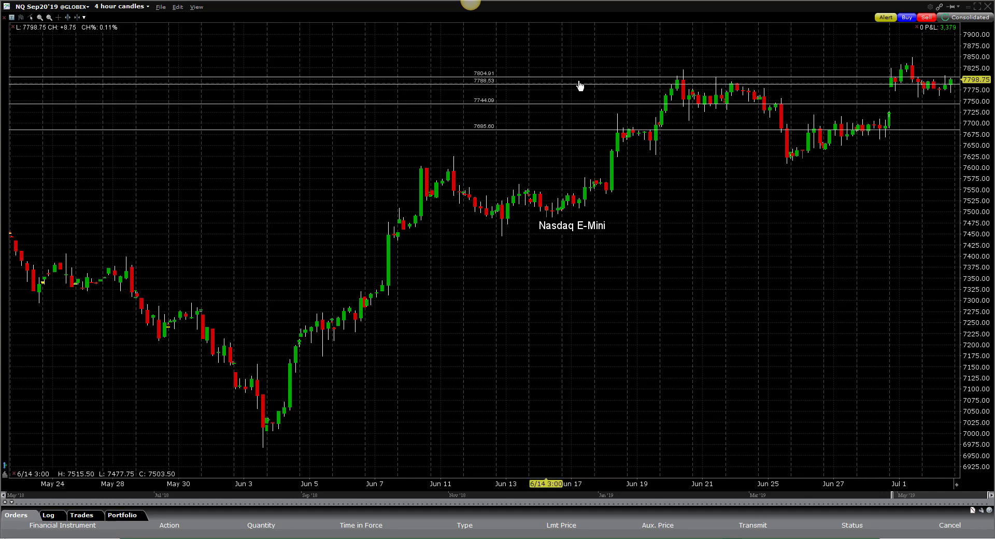
# Step: Change the chart to 30-minute candles and lower the topmost trendline to about 7801.8
pyautogui.click(124, 7)
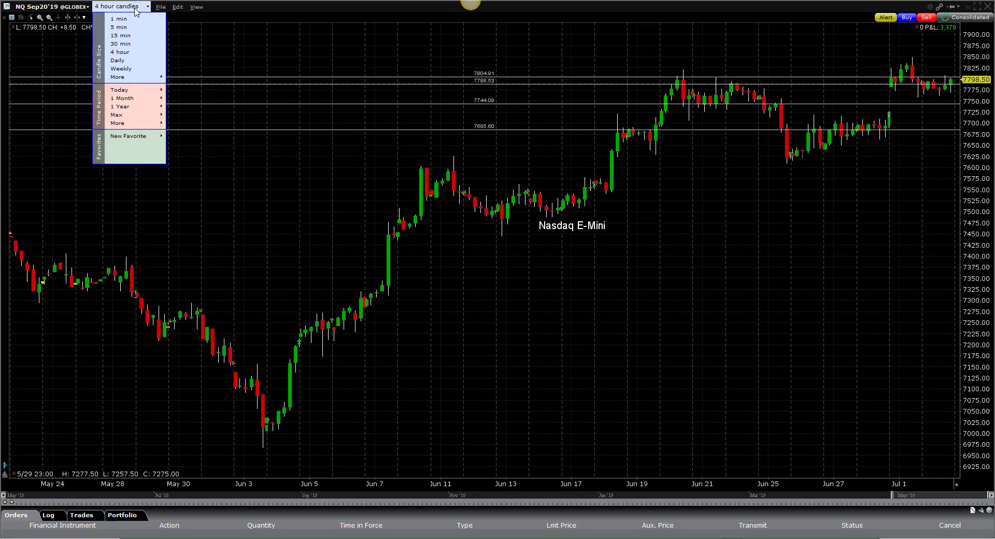
pyautogui.click(133, 44)
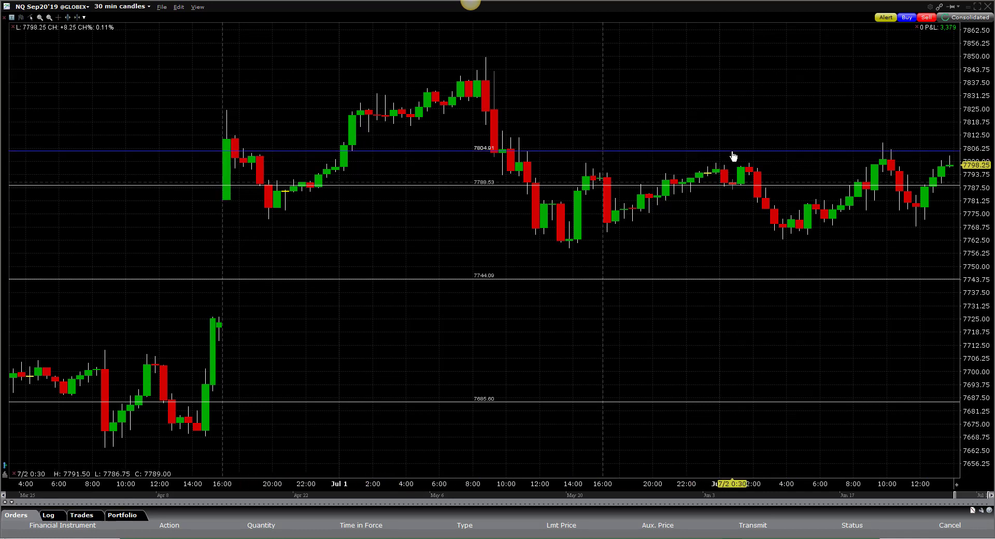
pyautogui.moveTo(732, 152); pyautogui.dragTo(732, 158)
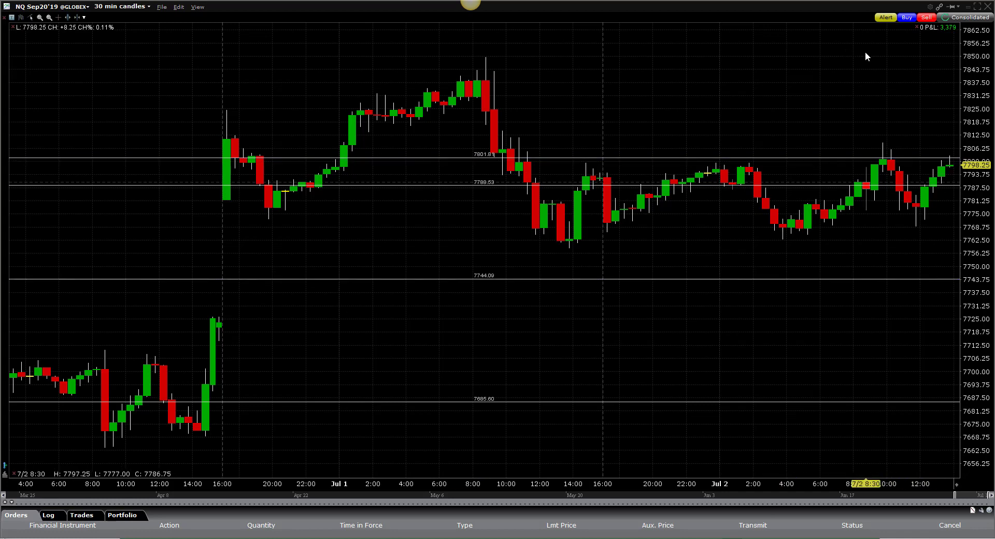
# Step: Switch to the Excel Trade Log and fill row 6 with date 7/2/19, symbol NQ, entry 7800 and direction Short
pyautogui.hotkey('alt', 'Tab')
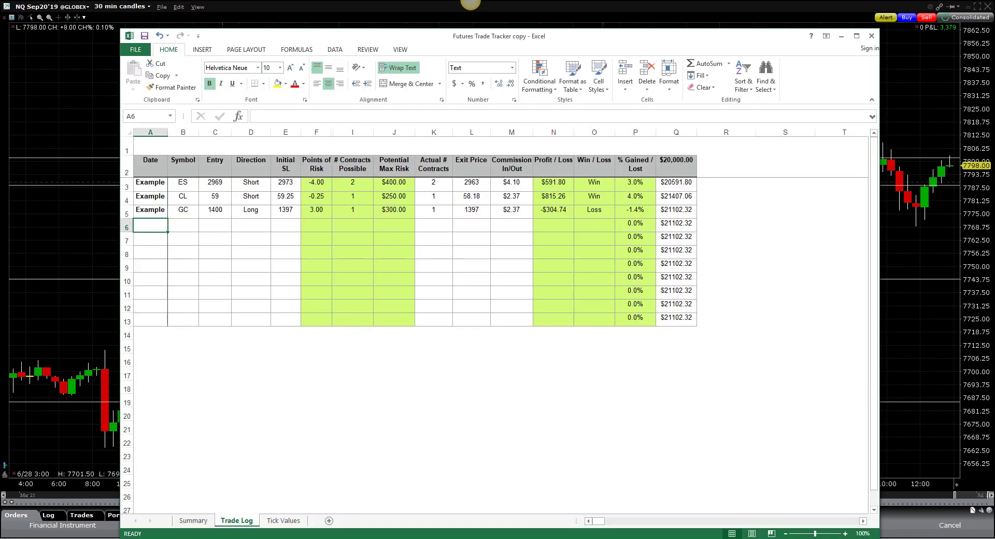
pyautogui.write('7/2/19')
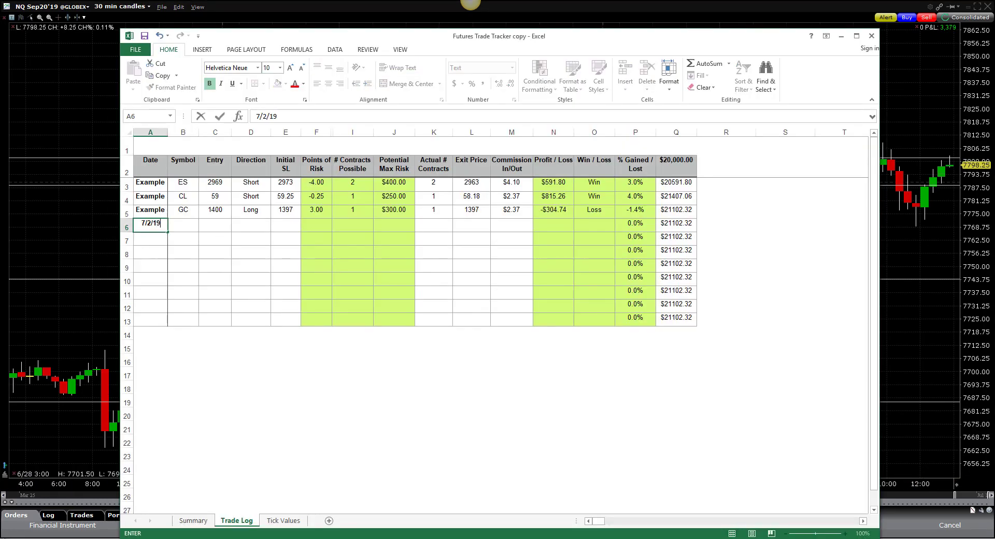
pyautogui.press('Tab')
pyautogui.write('N')
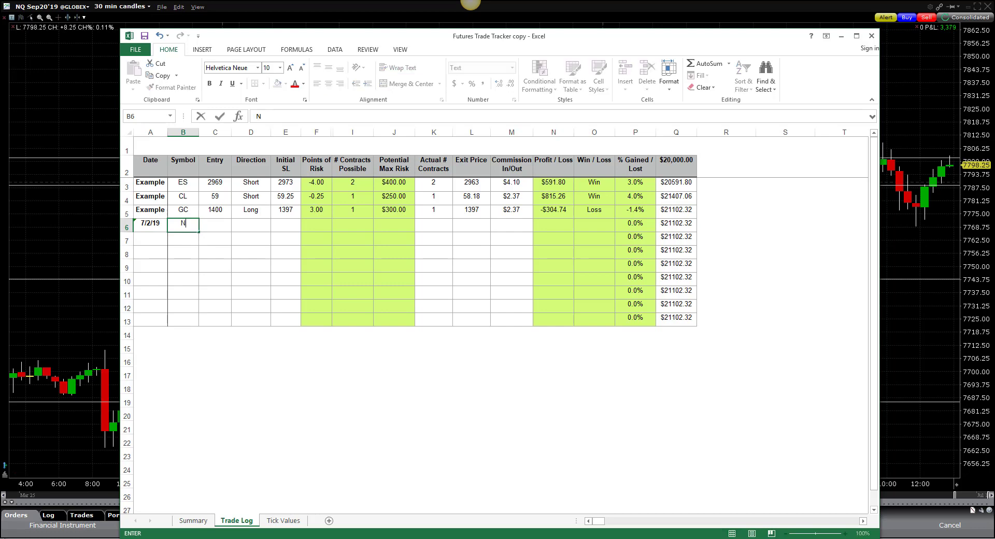
pyautogui.press('Tab')
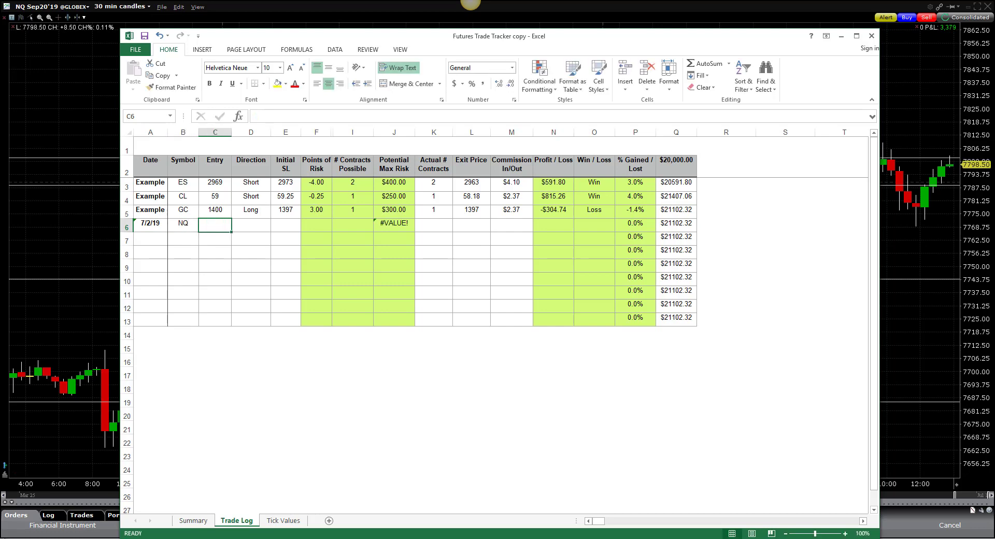
pyautogui.write('7800')
pyautogui.press('Tab')
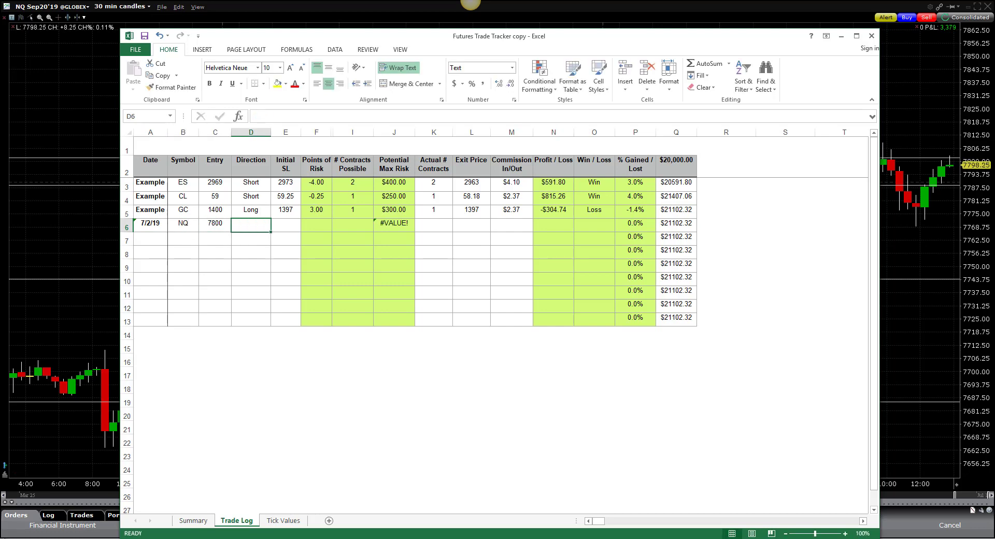
pyautogui.write('Short')
pyautogui.press('Tab')
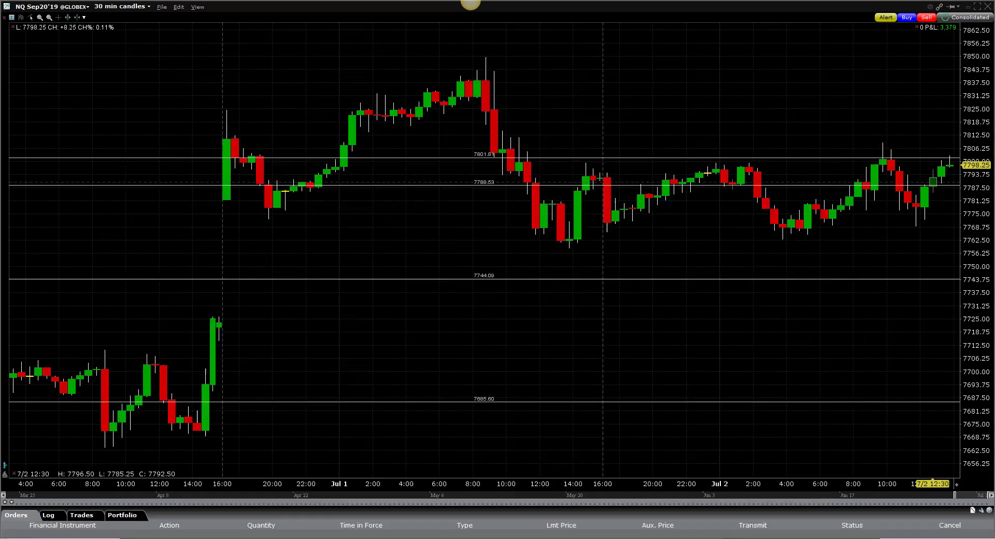
# Step: Add a horizontal trendline to the NQ 30-minute chart at about 7810, just above the recent swing high
pyautogui.click(470, 4)
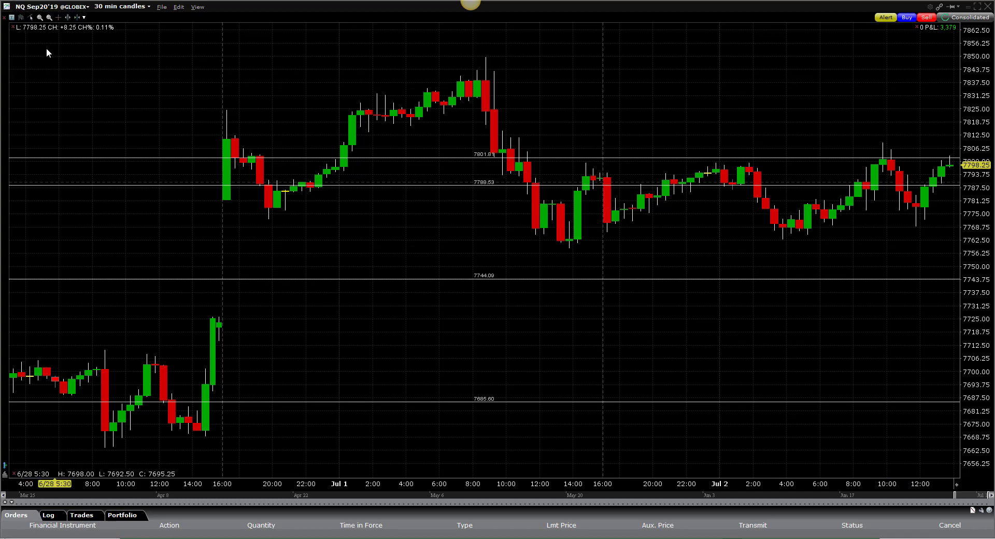
pyautogui.click(30, 17)
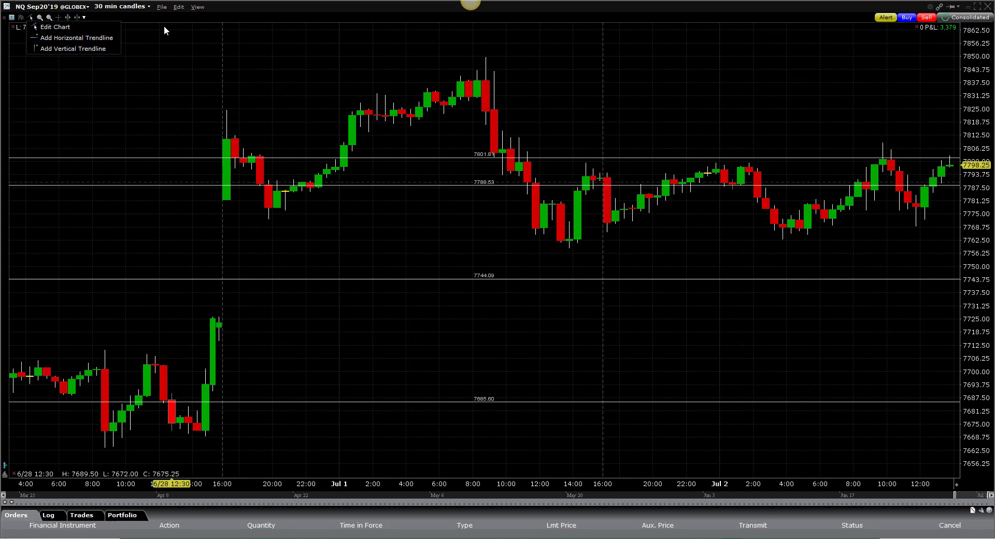
pyautogui.click(77, 37)
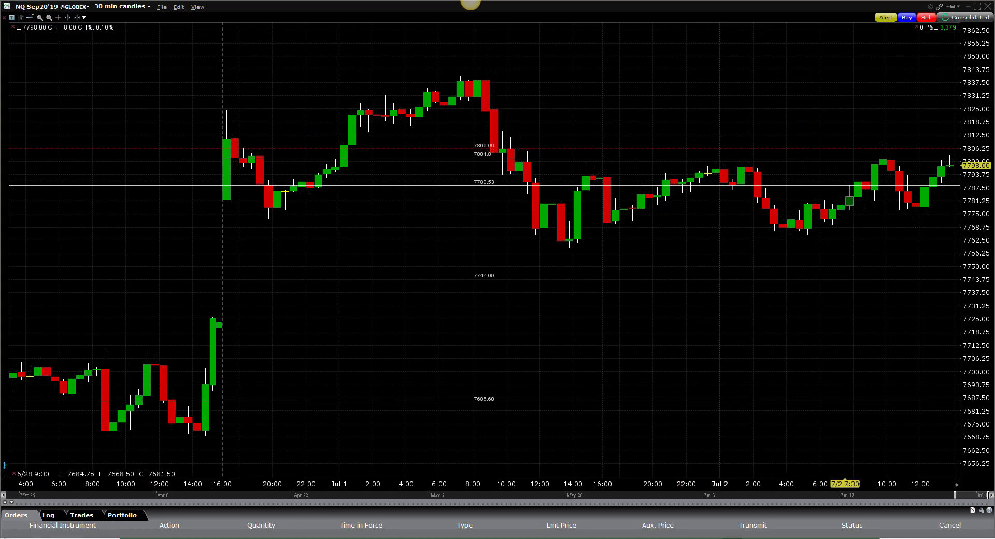
pyautogui.click(862, 140)
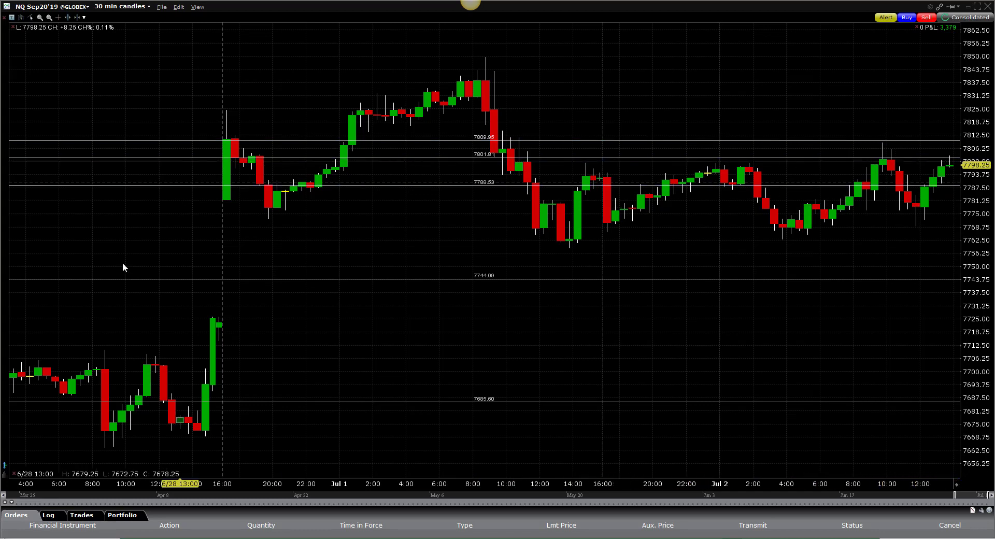
# Step: Switch to the Excel Trade Log and enter 7810 as the initial stop loss for the NQ trade in row 6
pyautogui.hotkey('alt', 'Tab')
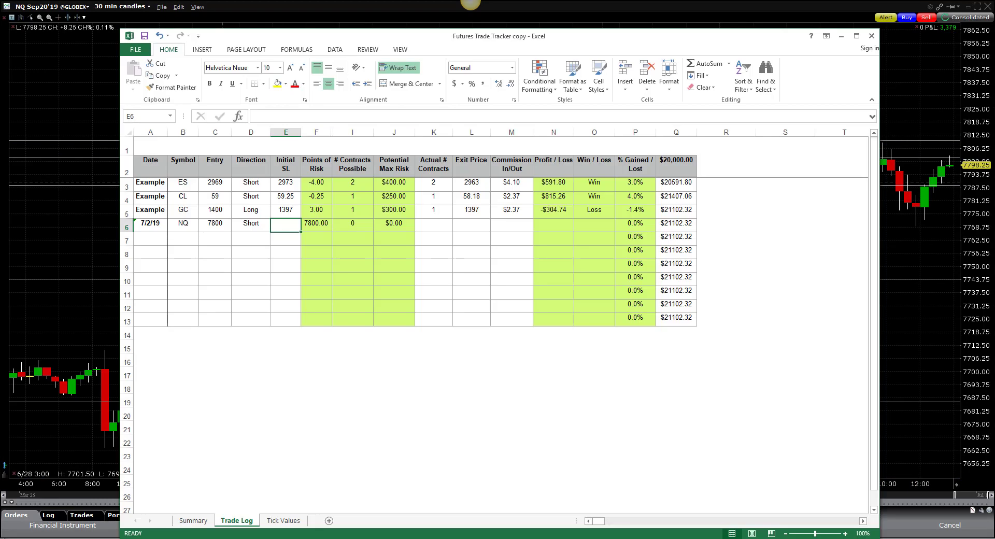
pyautogui.write('7810')
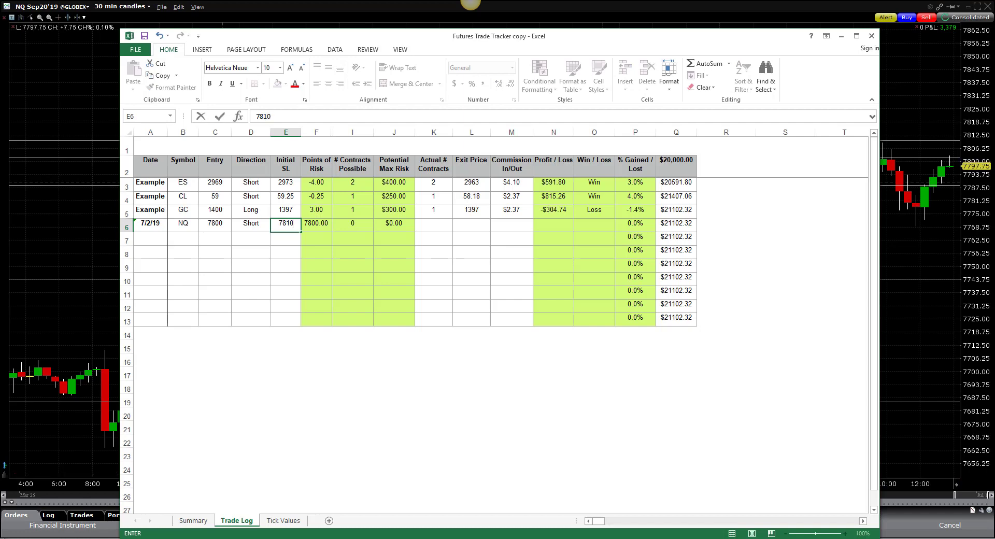
pyautogui.press('Tab')
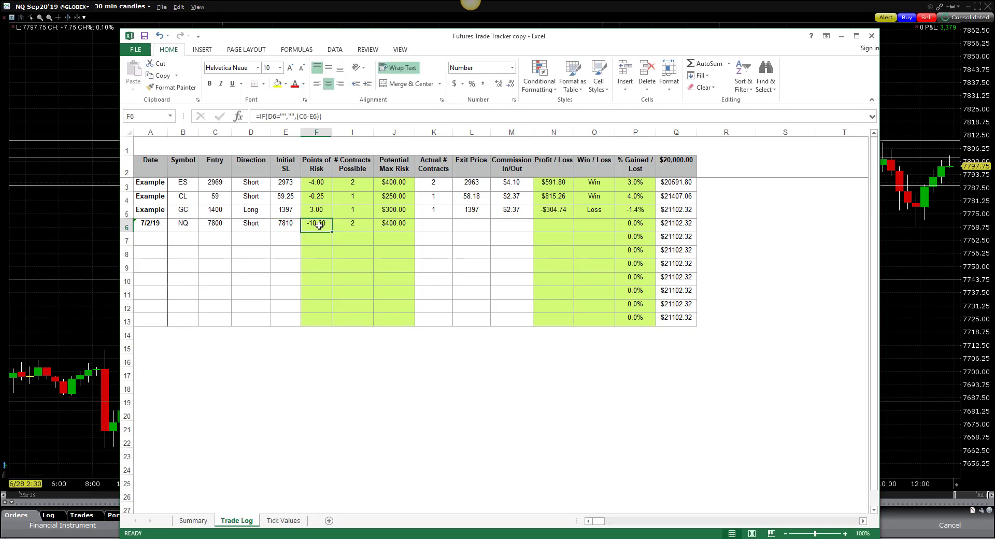
# Step: Check the NQ tick values on the Tick Values sheet, and set the actual number of contracts in Trade Log row 6 to 2
pyautogui.click(284, 521)
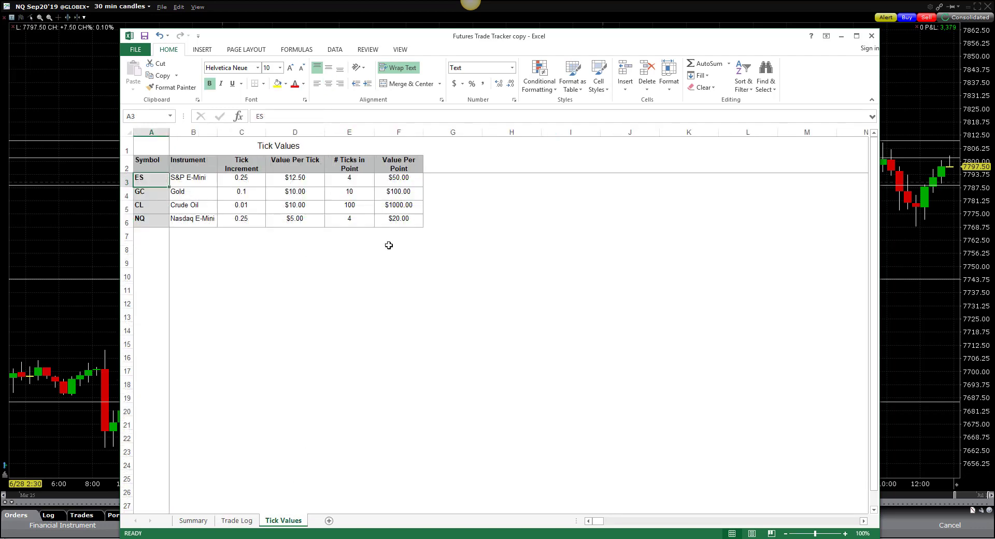
pyautogui.click(199, 522)
pyautogui.click(236, 520)
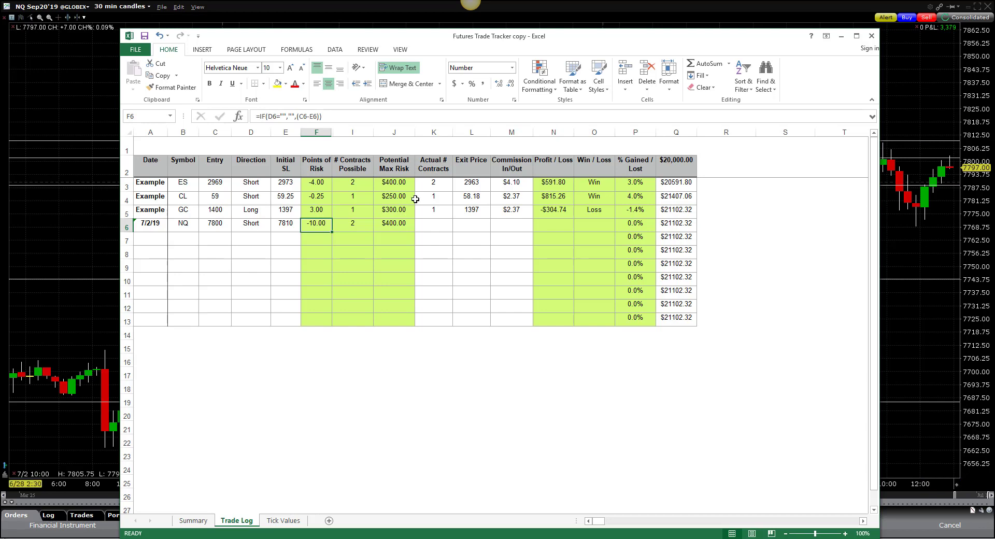
pyautogui.click(439, 223)
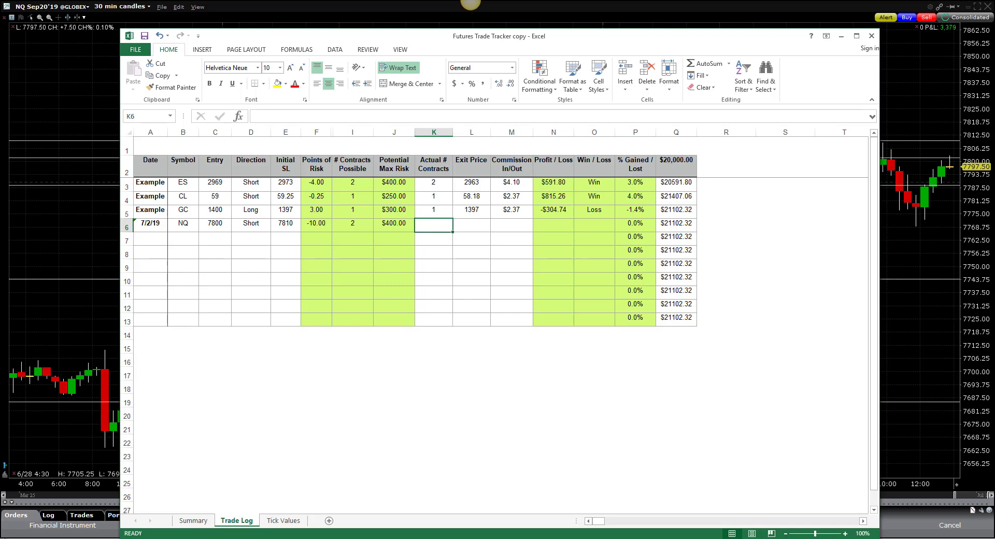
pyautogui.write('2')
pyautogui.press('Tab')
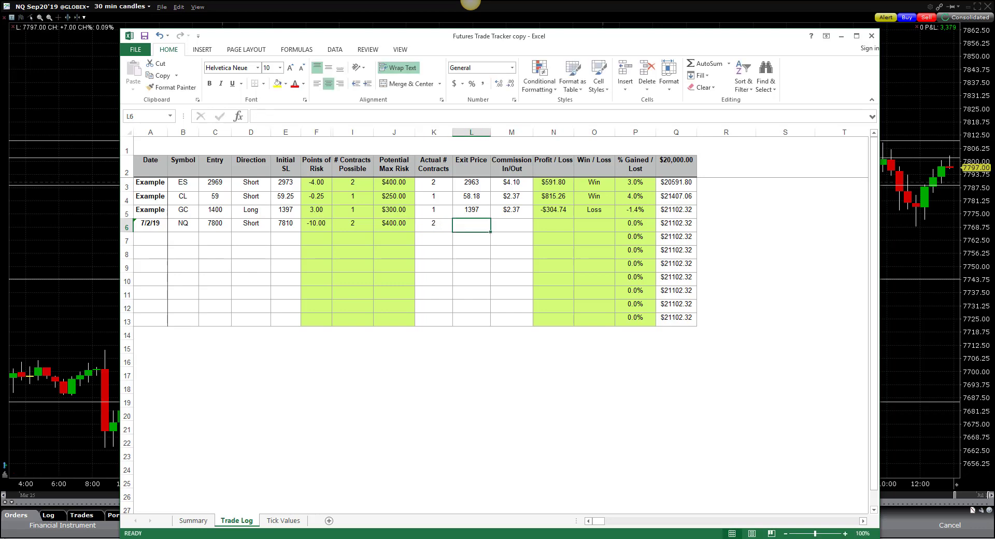
# Step: Move the Excel window aside, switch to the NQ chart and add a horizontal trendline at about 7767.8
pyautogui.moveTo(685, 39); pyautogui.dragTo(487, 29)
pyautogui.click(741, 71)
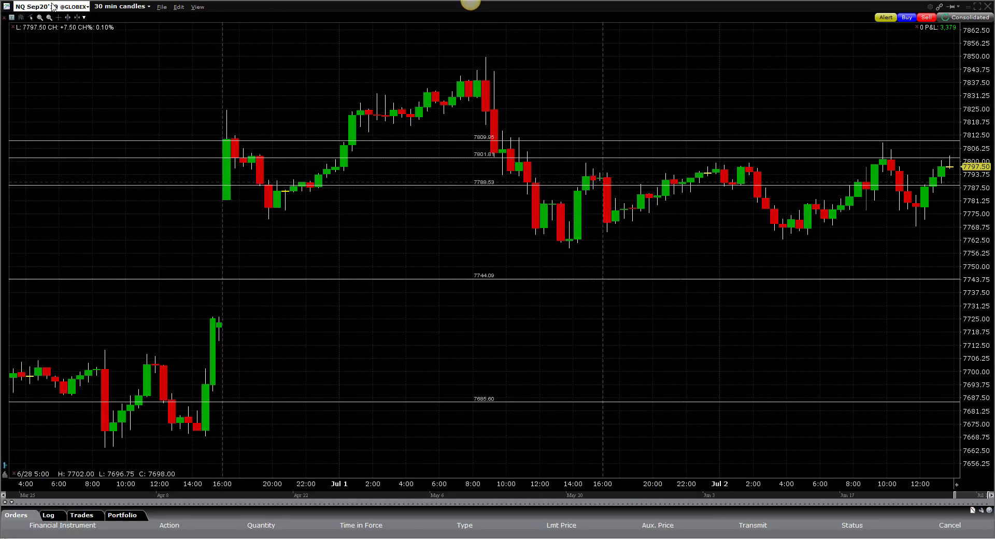
pyautogui.click(32, 20)
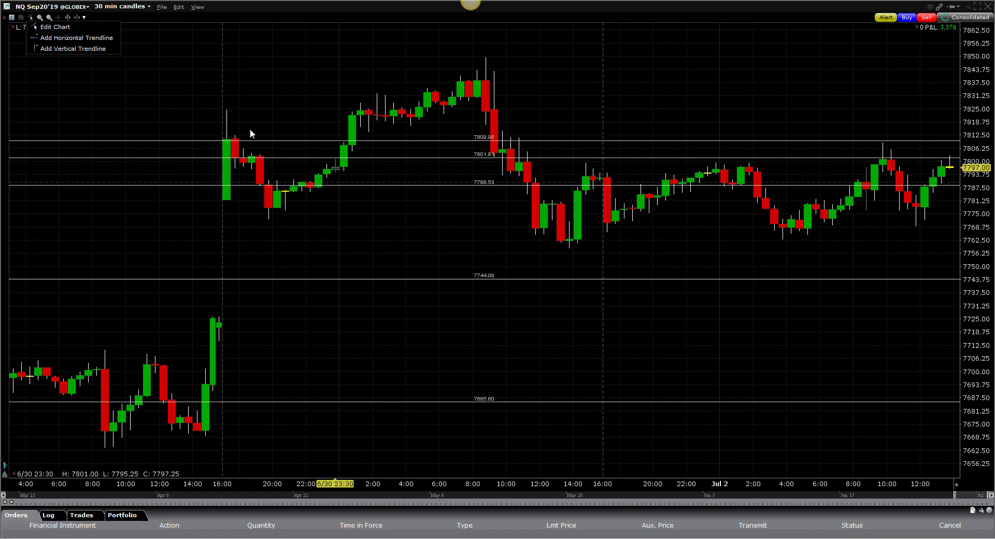
pyautogui.click(62, 40)
pyautogui.click(214, 102)
pyautogui.moveTo(806, 101); pyautogui.dragTo(820, 231)
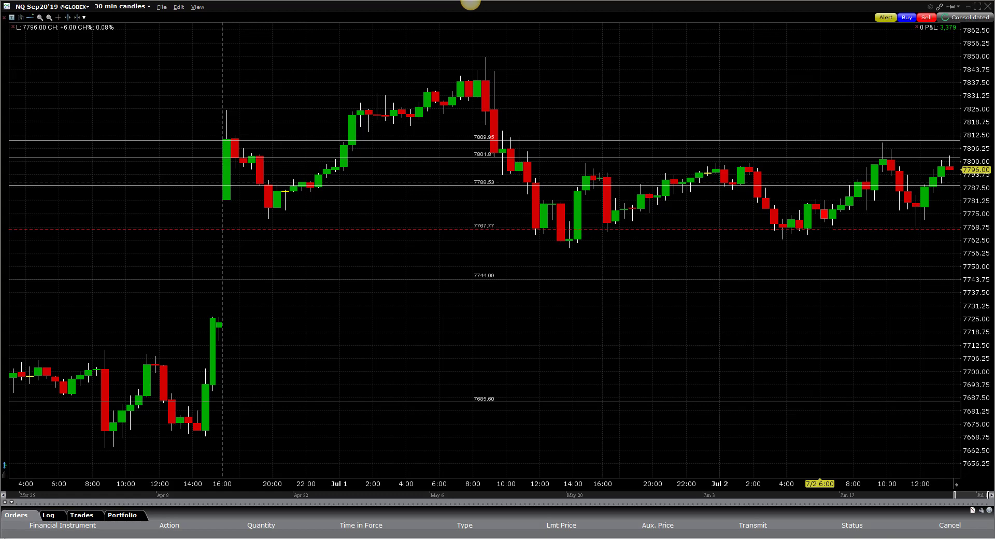
pyautogui.click(820, 229)
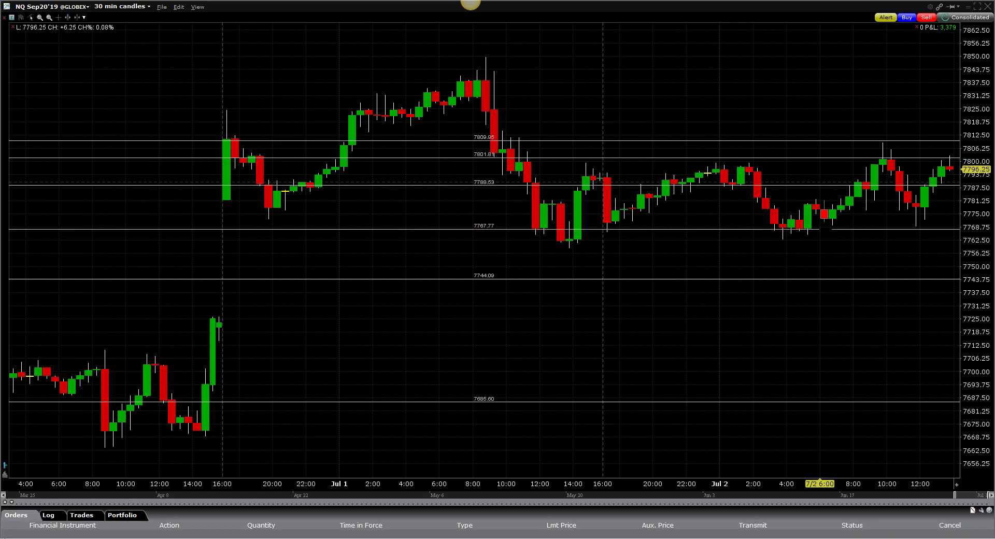
# Step: Switch to the Trade Log, enter exit price 7770 for the NQ trade, and inspect its potential max risk and profit/loss cells
pyautogui.hotkey('alt', 'Tab')
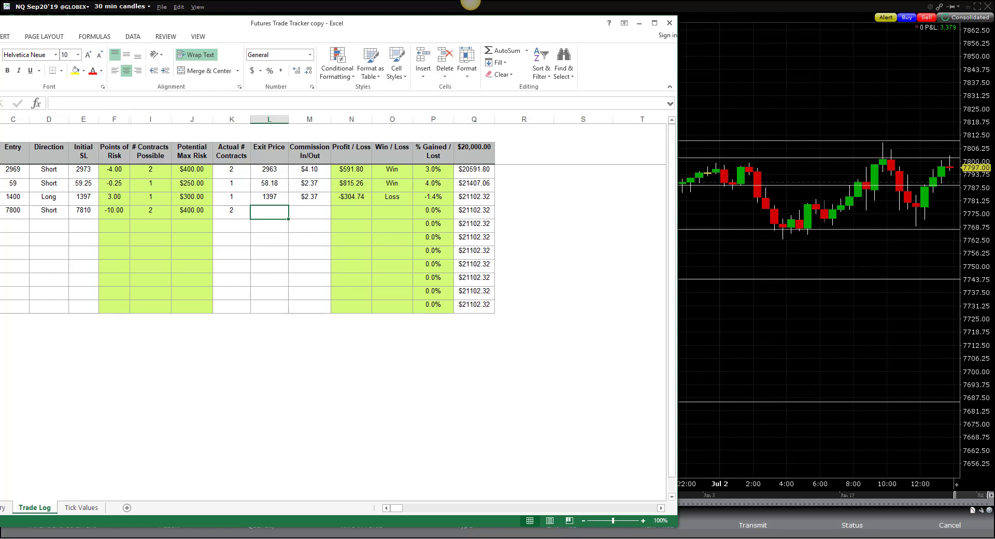
pyautogui.write('7770')
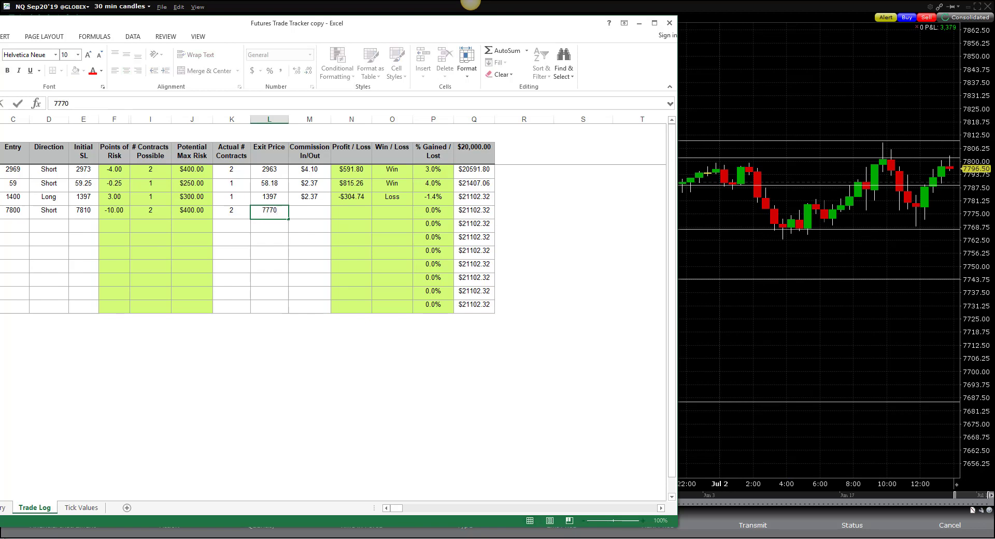
pyautogui.press('Tab')
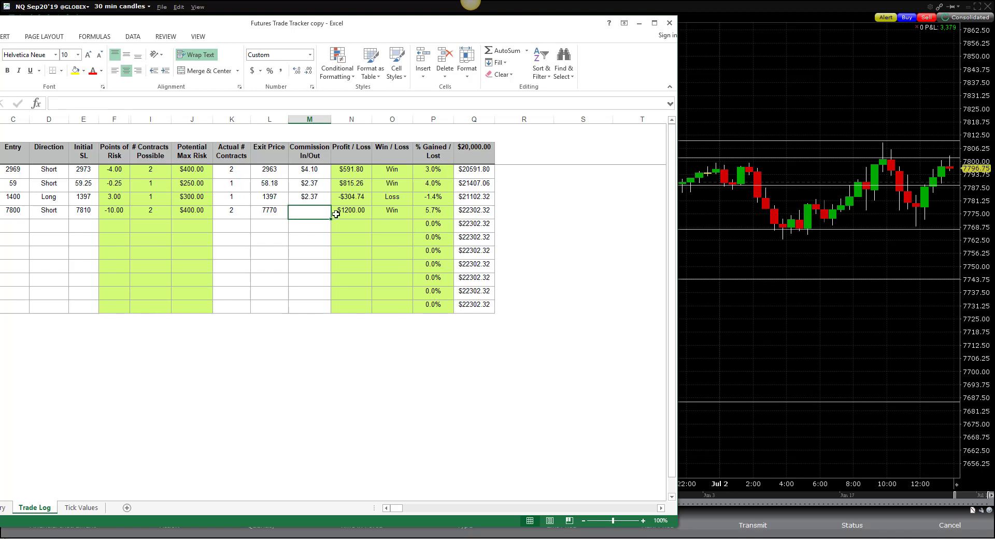
pyautogui.click(197, 210)
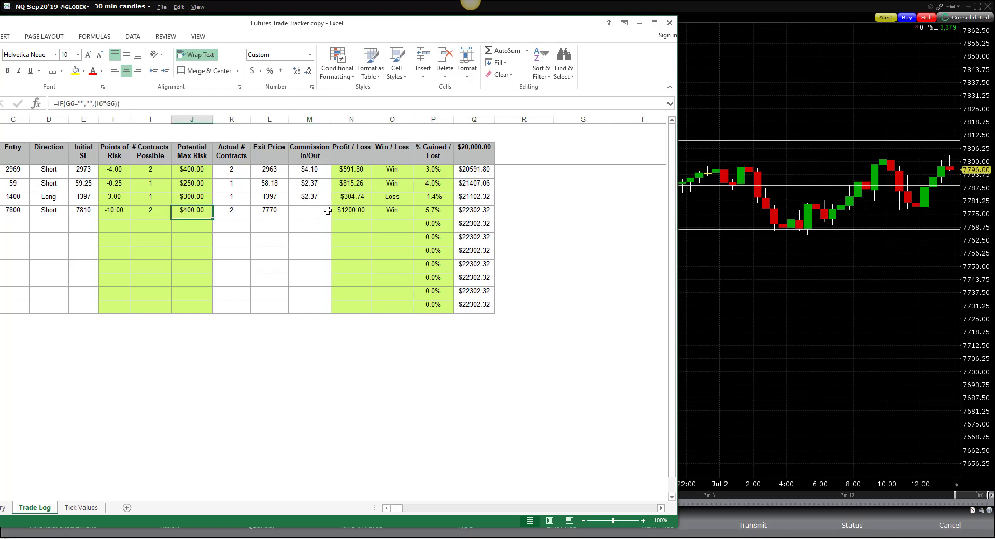
pyautogui.click(357, 211)
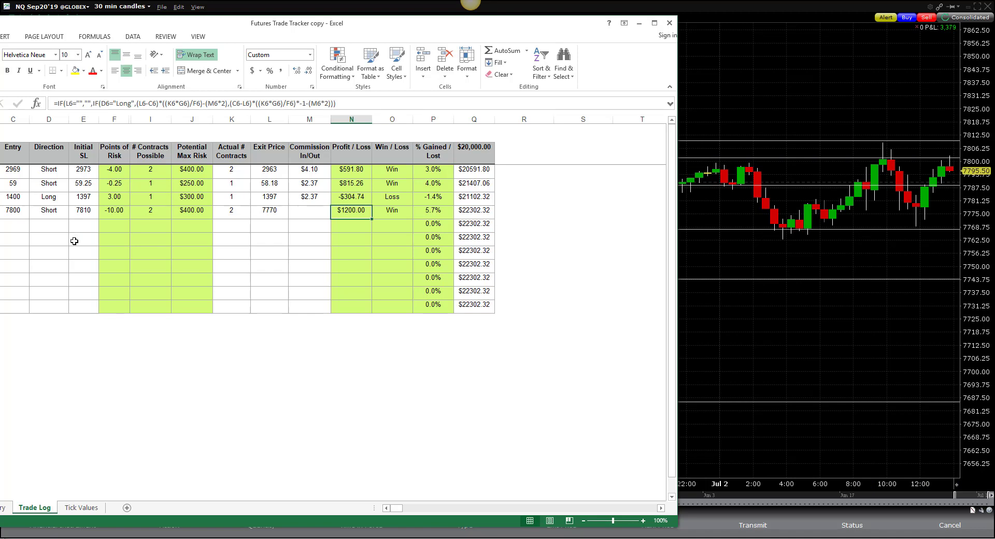
# Step: Clear the exit price of the NQ trade in row 6
pyautogui.press('Left')
pyautogui.press('Left')
pyautogui.press('Left')
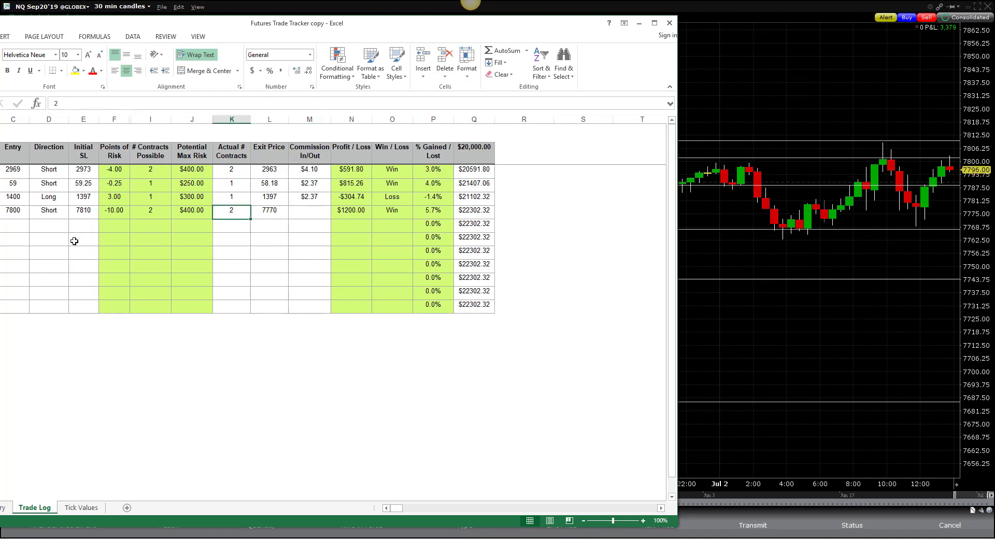
pyautogui.press('Right')
pyautogui.press('BackSpace')
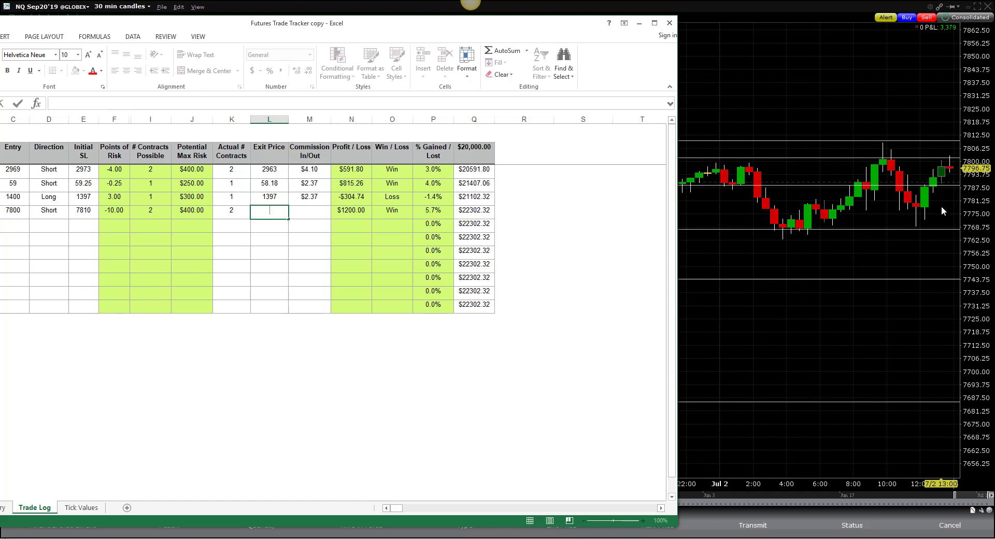
# Step: Compare the latest candles and trendlines on the NQ chart with the trade in row 6, repositioning the Excel window to show all columns
pyautogui.click(913, 103)
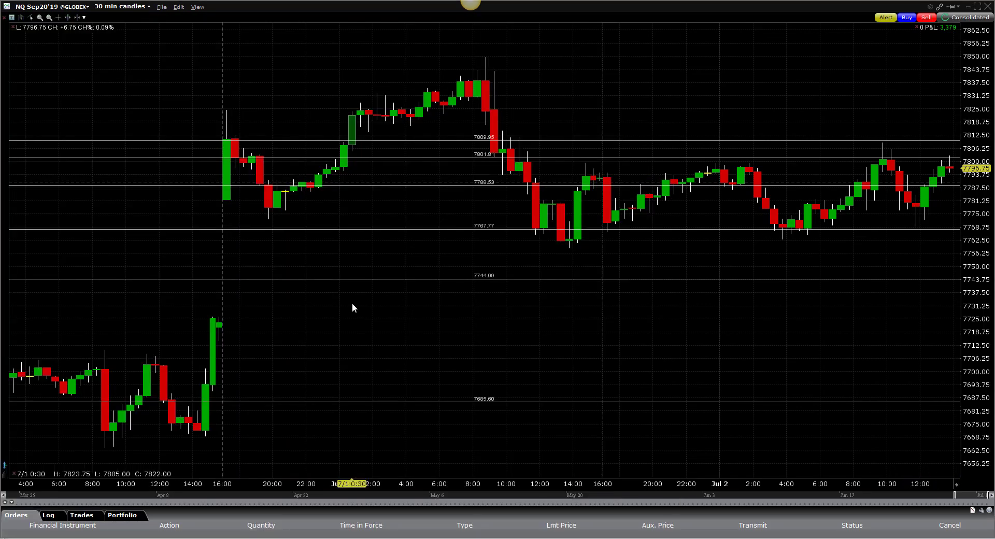
pyautogui.hotkey('alt', 'Tab')
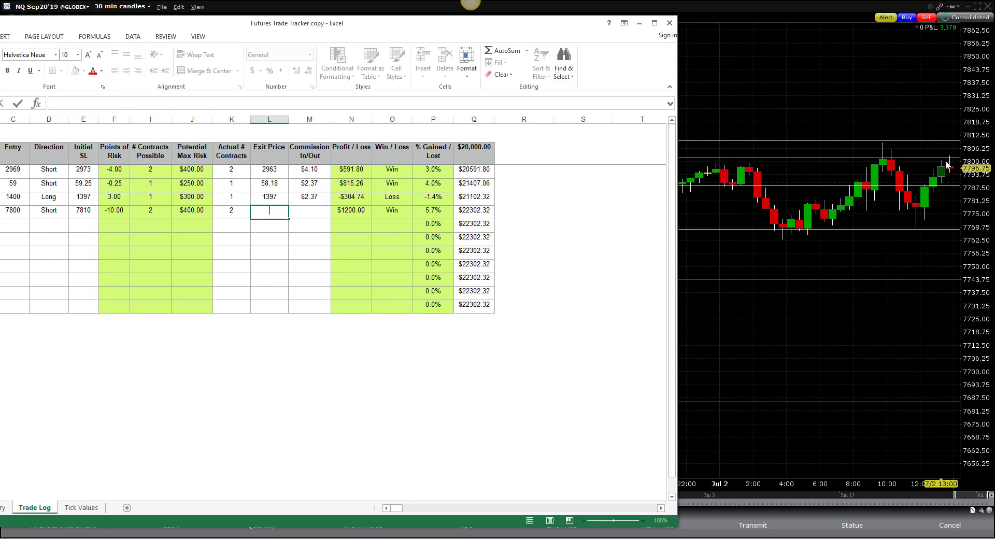
pyautogui.click(886, 80)
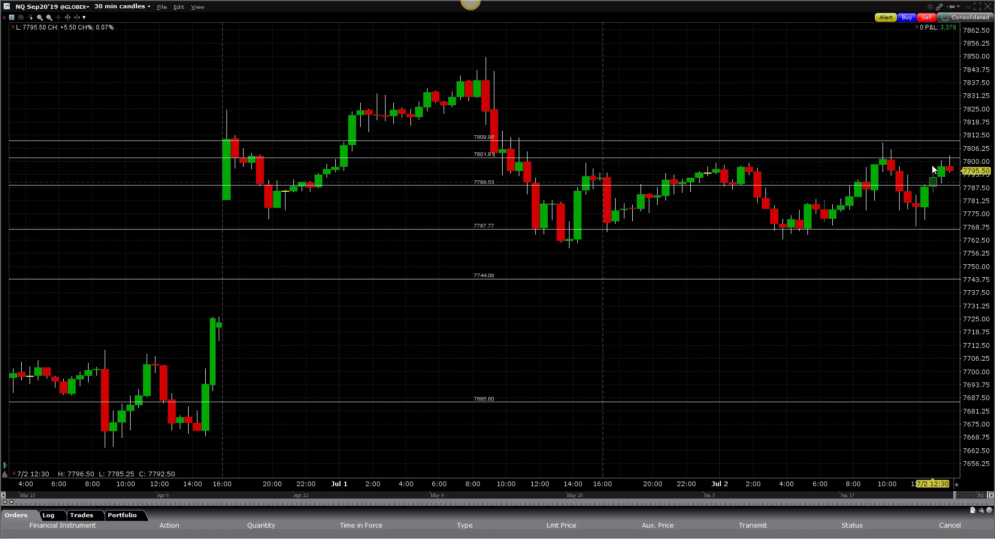
pyautogui.hotkey('alt', 'Tab')
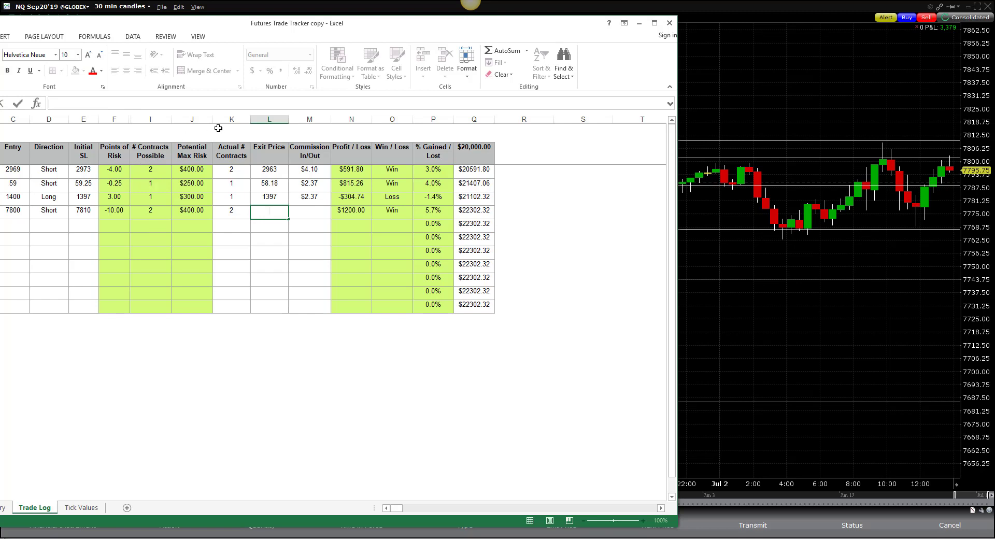
pyautogui.moveTo(249, 26); pyautogui.dragTo(386, 21)
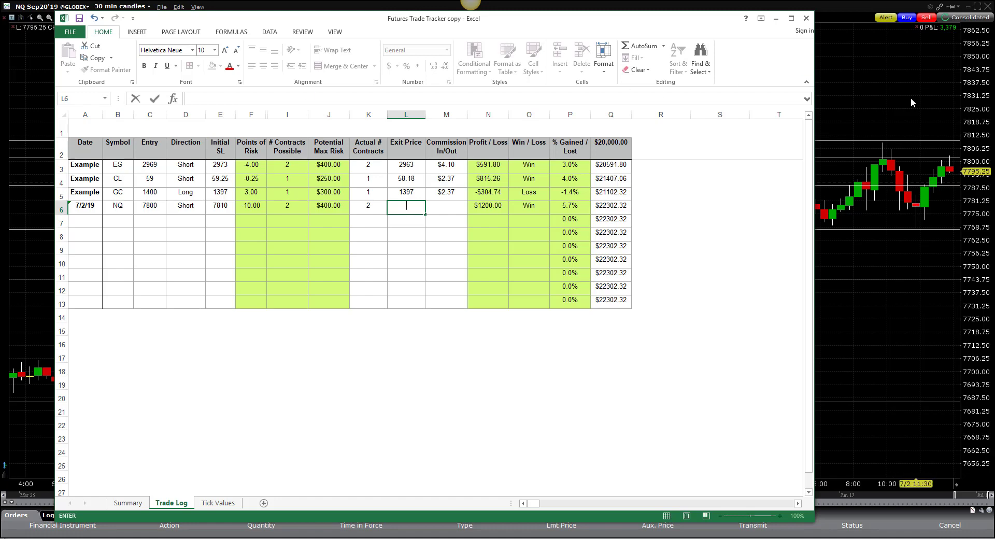
# Step: Switch to the NQ chart and remove the two uppermost horizontal trendlines, at 7809.95 and about 7801.8
pyautogui.click(898, 110)
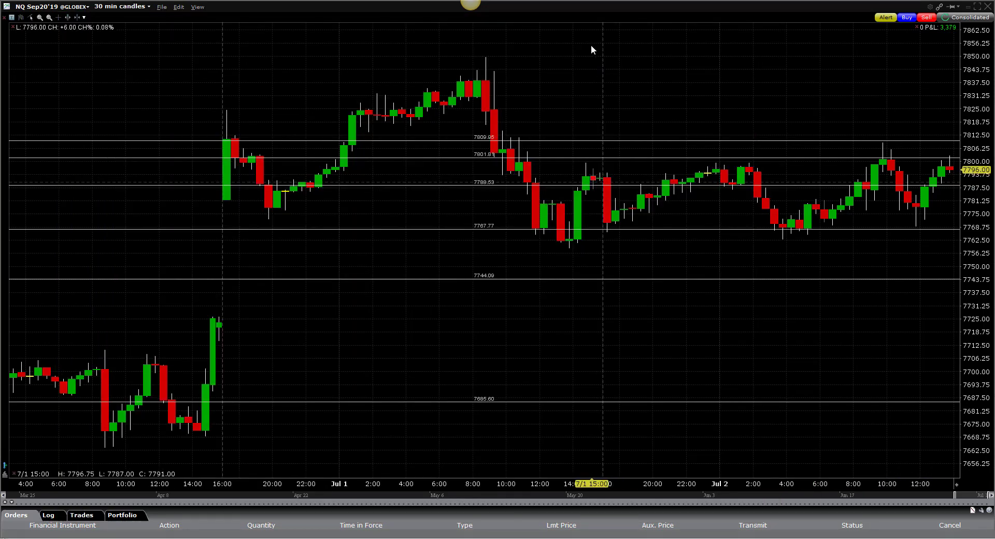
pyautogui.hotkey('alt', 'Tab')
pyautogui.hotkey('alt', 'Tab')
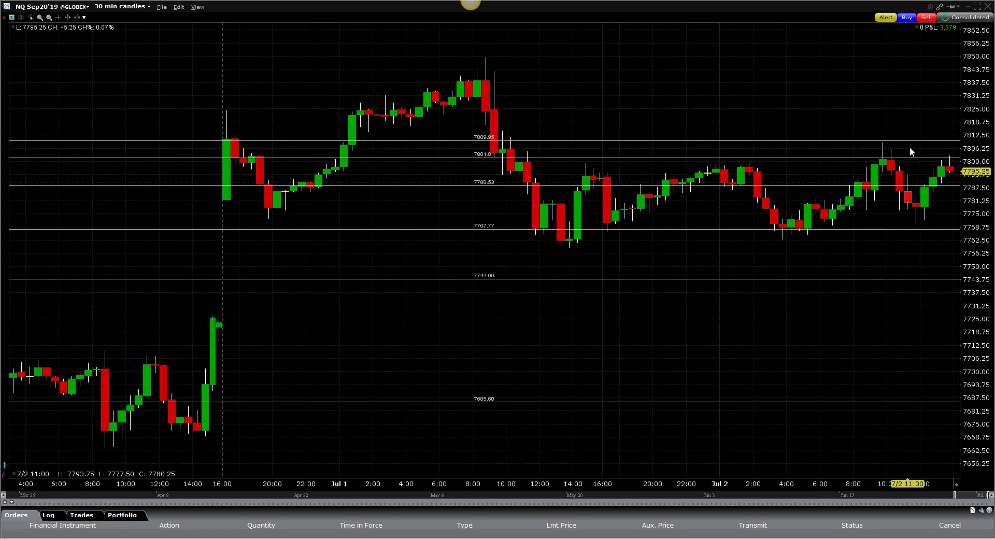
pyautogui.rightClick(825, 144)
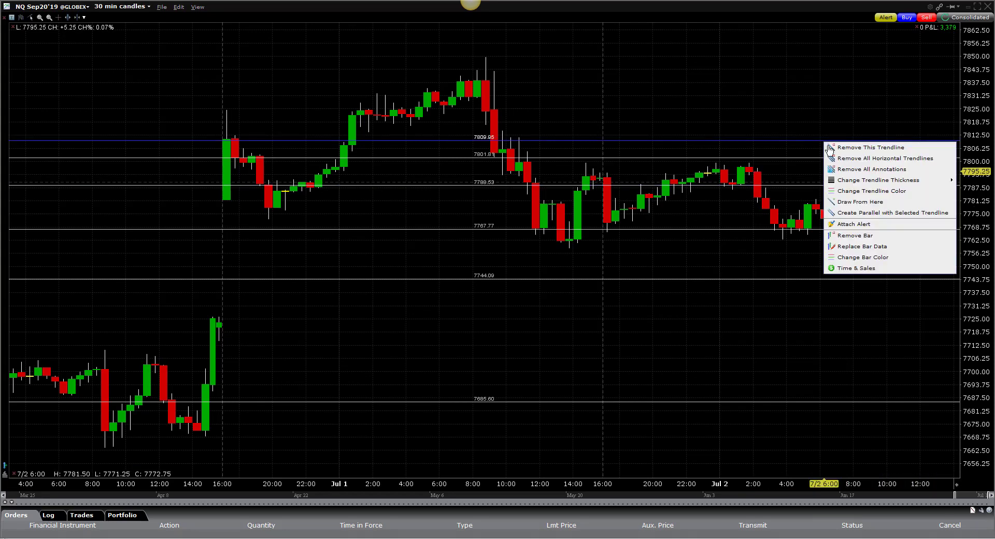
pyautogui.click(862, 148)
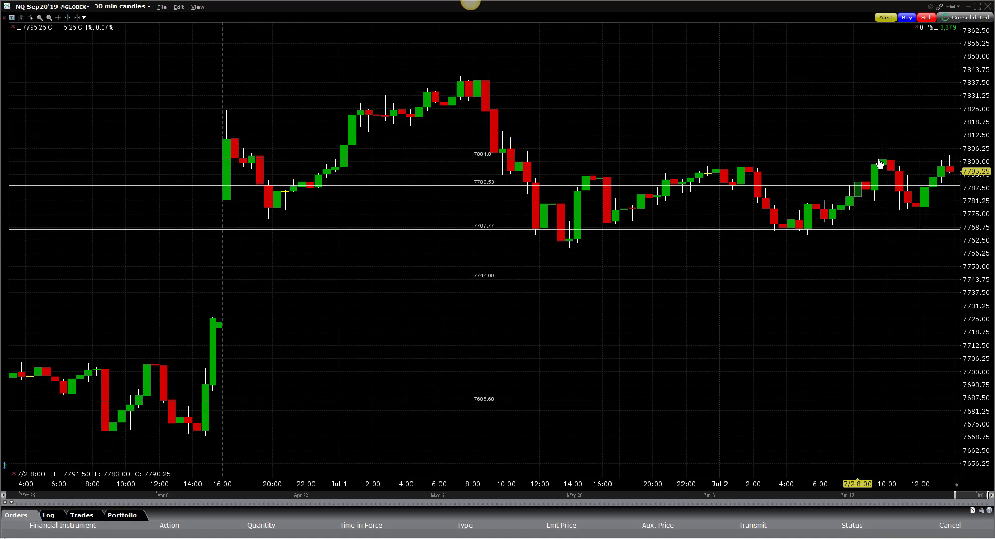
pyautogui.rightClick(931, 164)
pyautogui.click(932, 165)
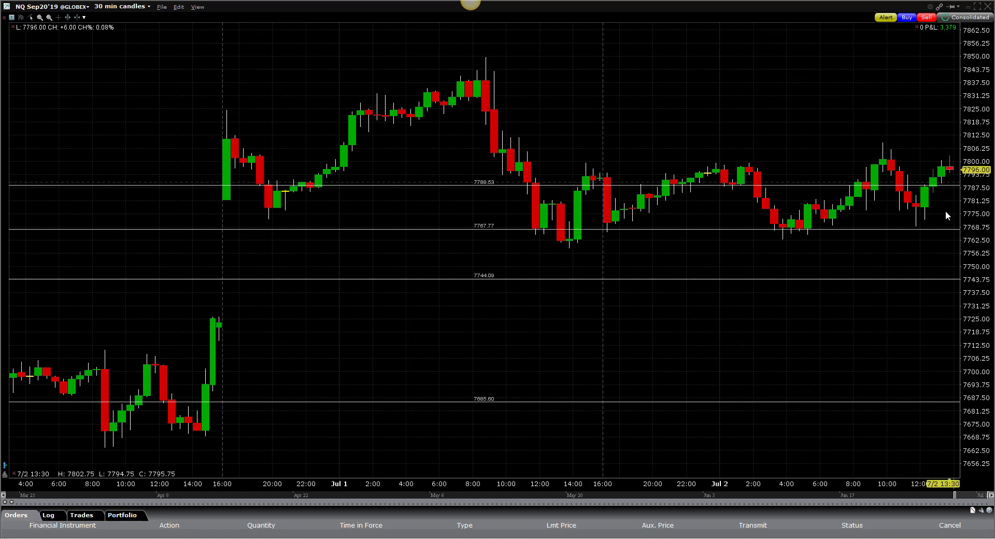
# Step: Return to the Trade Log and change the NQ trade in row 6 to a Long with entry 7788, checking the 7788.53 trendline
pyautogui.hotkey('alt', 'Tab')
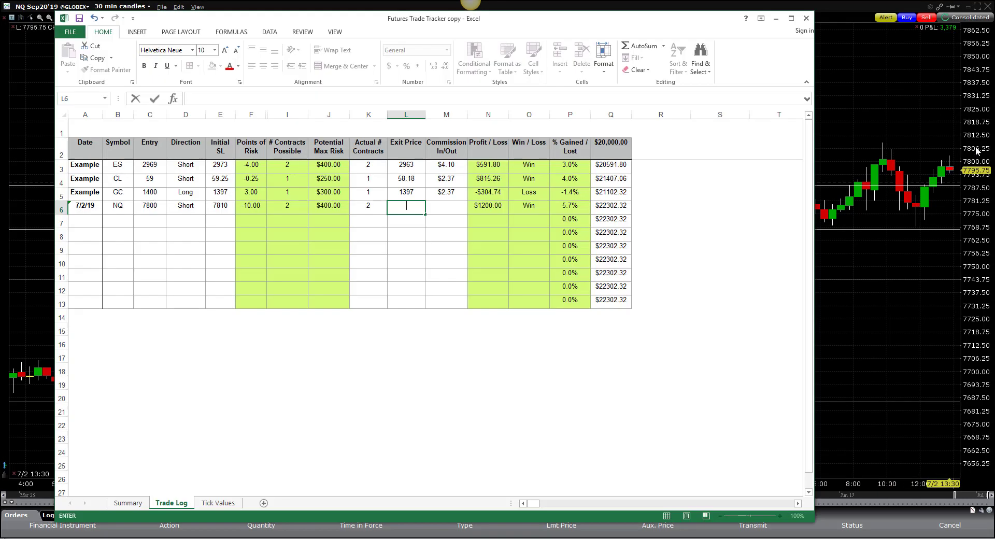
pyautogui.press('Left')
pyautogui.press('Left')
pyautogui.press('Left')
pyautogui.press('Left')
pyautogui.press('Left')
pyautogui.press('Left')
pyautogui.press('Left')
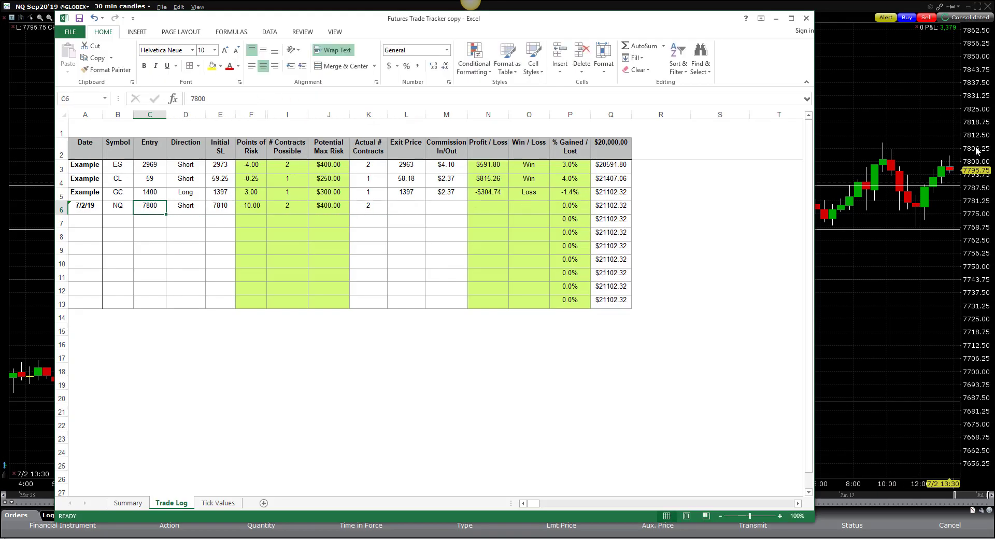
pyautogui.hotkey('alt', 'Tab')
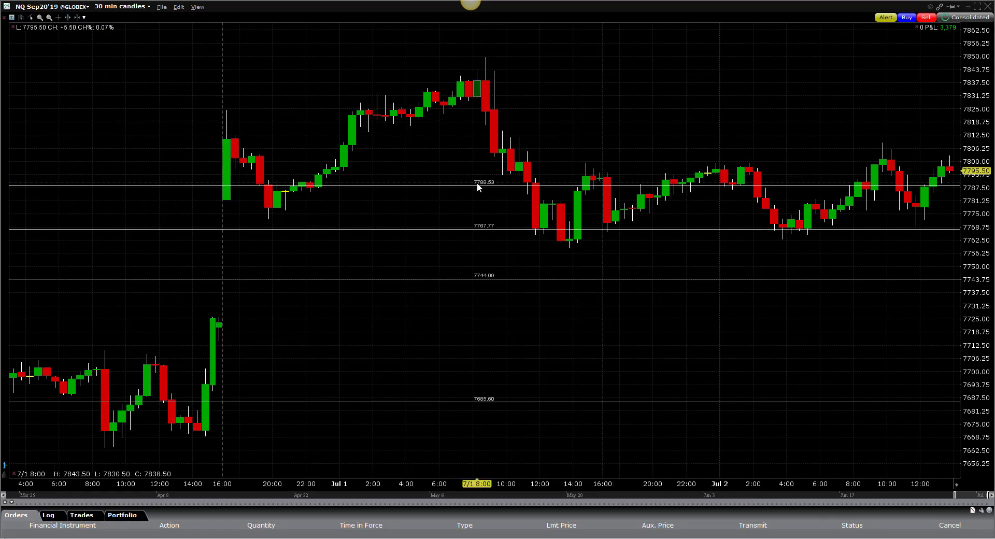
pyautogui.hotkey('alt', 'Tab')
pyautogui.write('7')
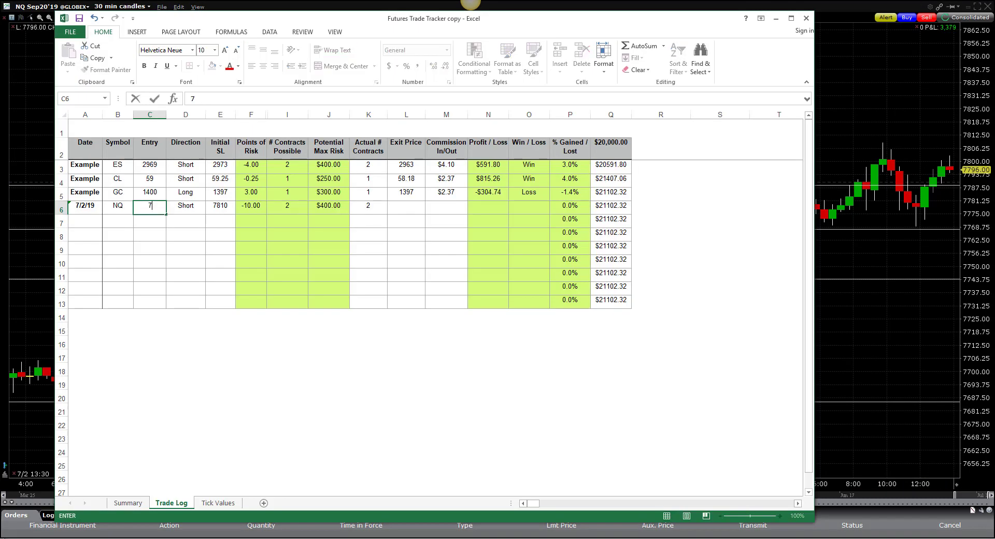
pyautogui.write('788')
pyautogui.press('Tab')
pyautogui.write('Long')
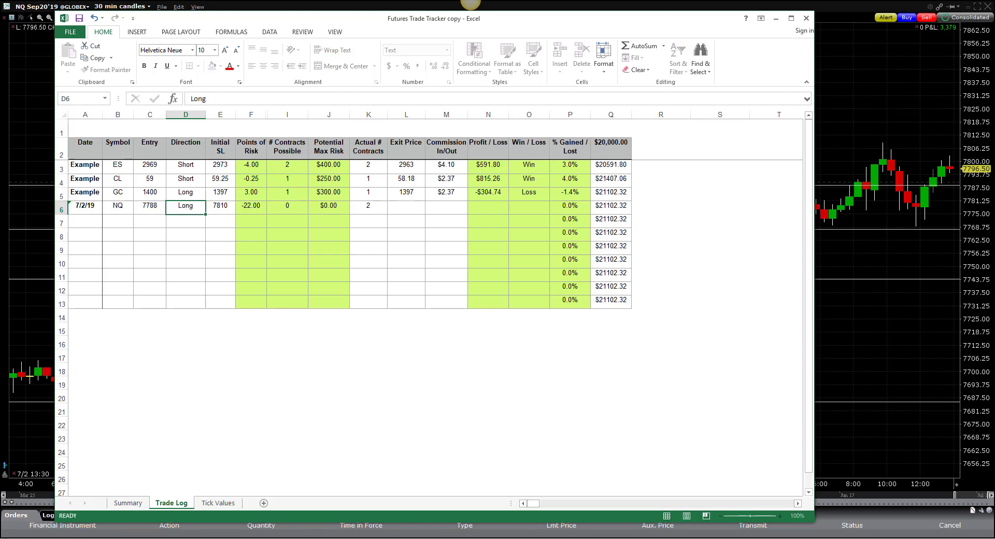
# Step: Check the lower trendline on the NQ chart, set the trade's initial SL to 7767, and clear its actual number of contracts
pyautogui.press('Tab')
pyautogui.hotkey('alt', 'Tab')
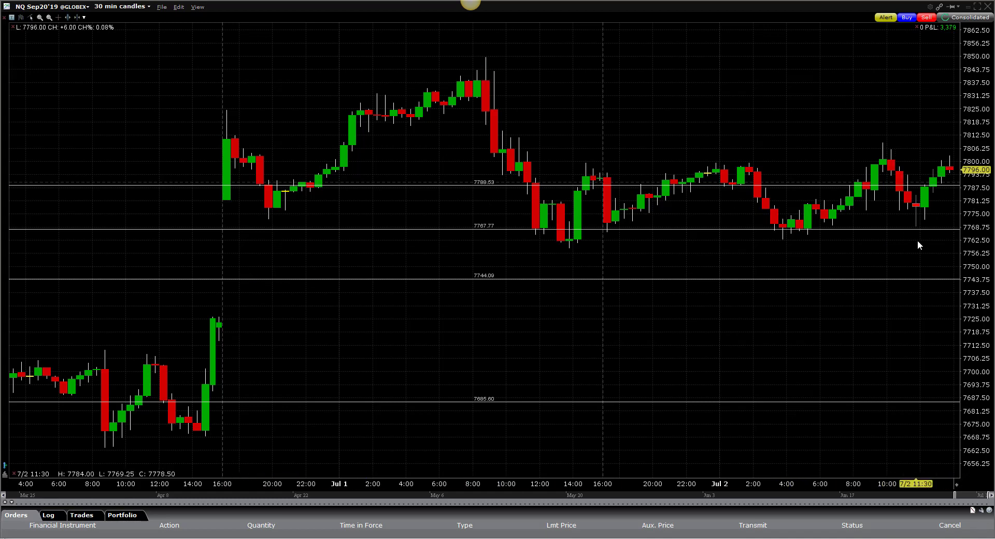
pyautogui.hotkey('alt', 'Tab')
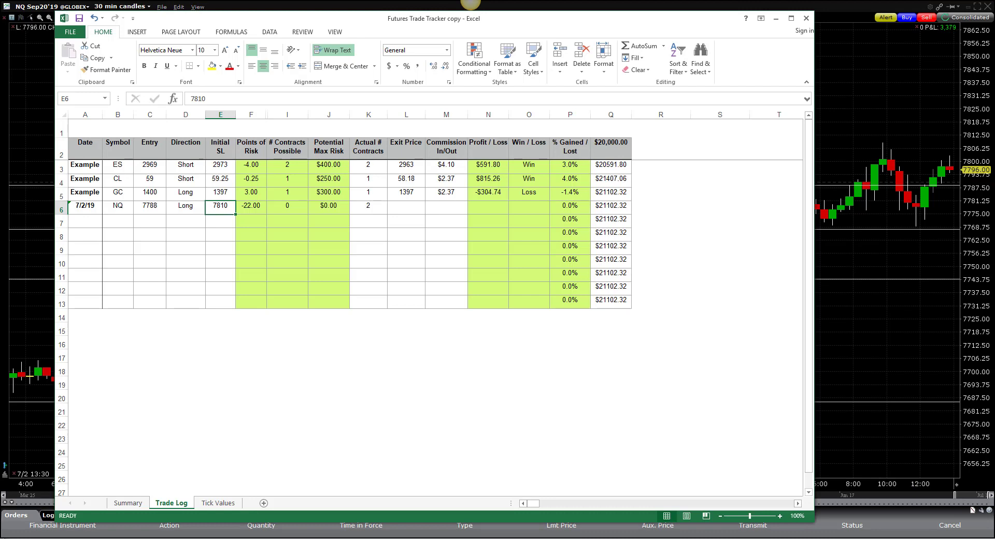
pyautogui.write('7767')
pyautogui.press('Tab')
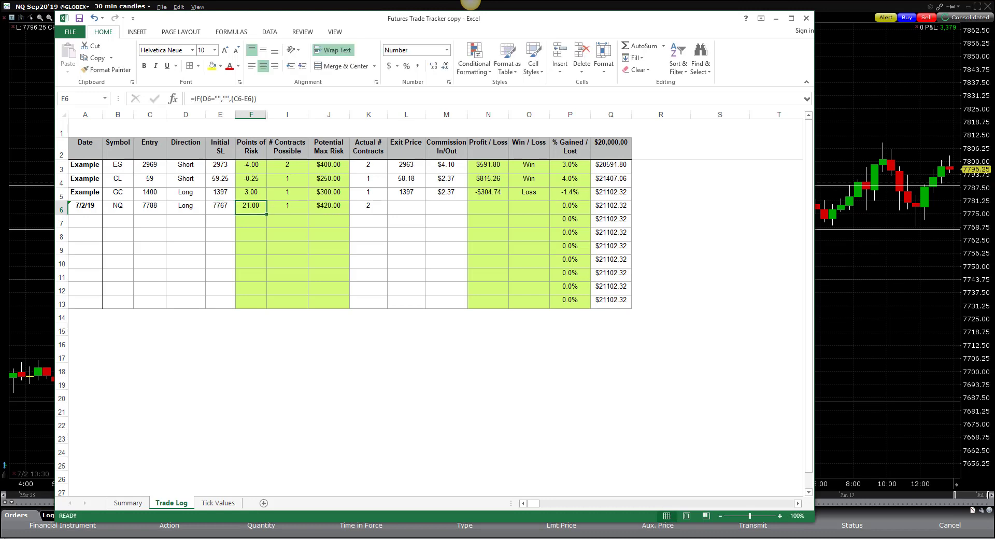
pyautogui.press('Tab')
pyautogui.press('Tab')
pyautogui.press('Tab')
pyautogui.press('BackSpace')
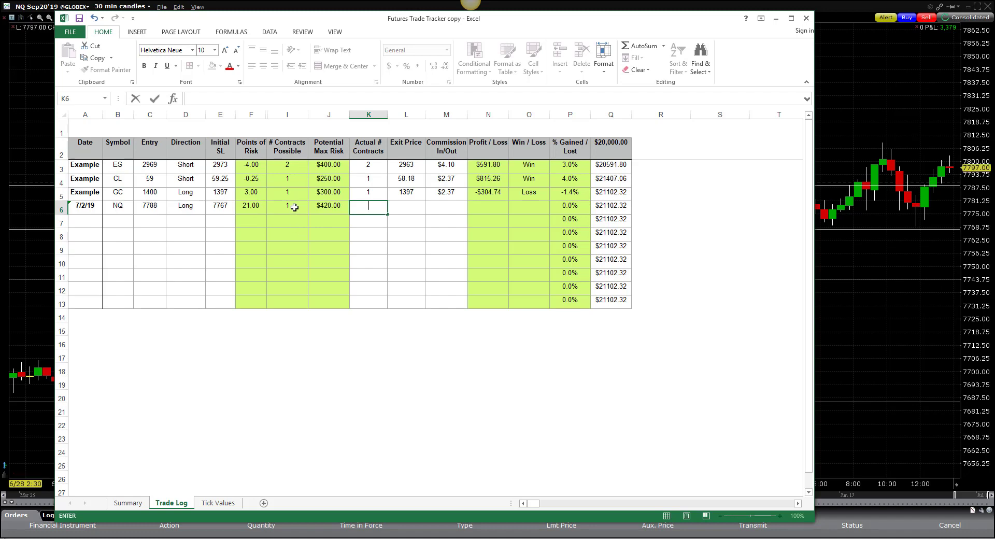
# Step: Switch to the NQ chart and draw a horizontal trendline at about 7824.51
pyautogui.click(872, 78)
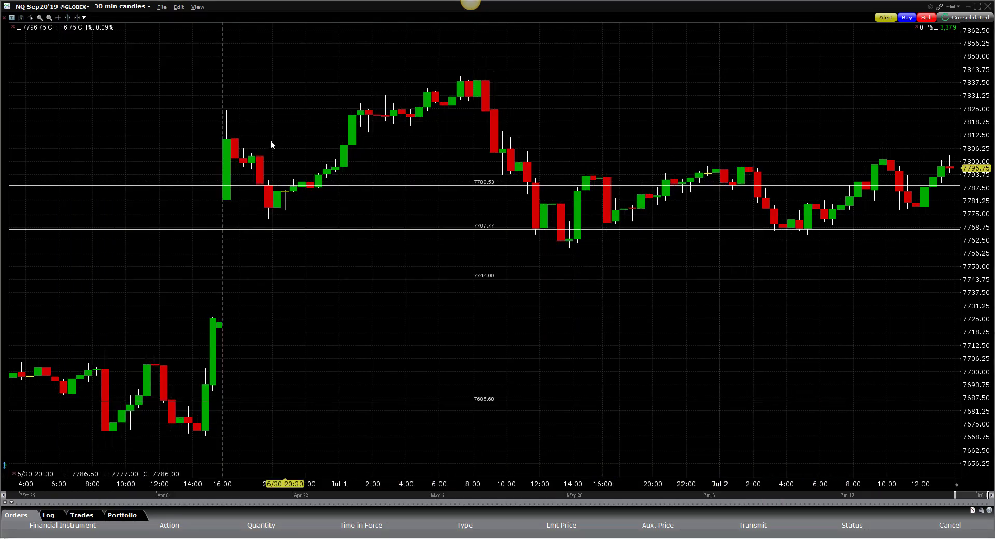
pyautogui.click(29, 20)
pyautogui.click(78, 37)
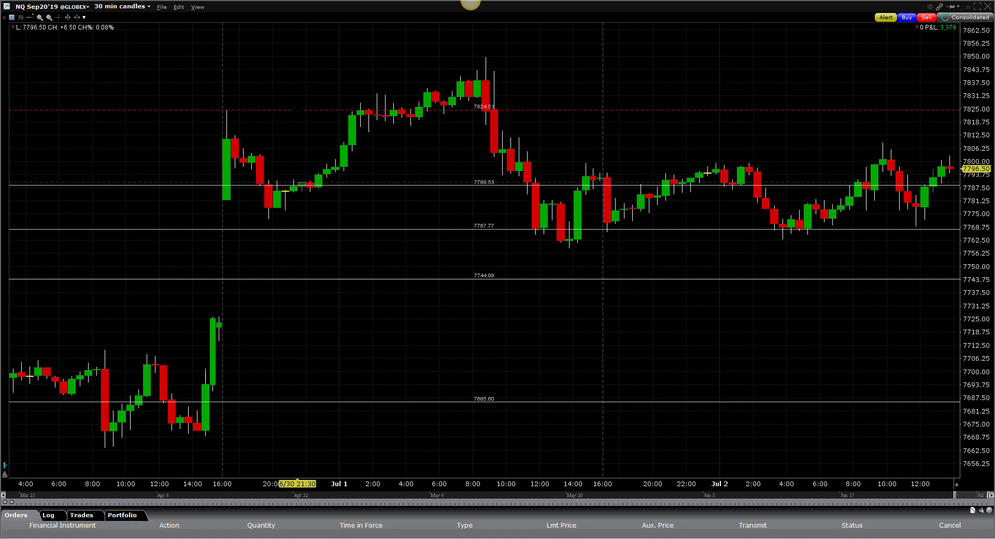
pyautogui.click(297, 110)
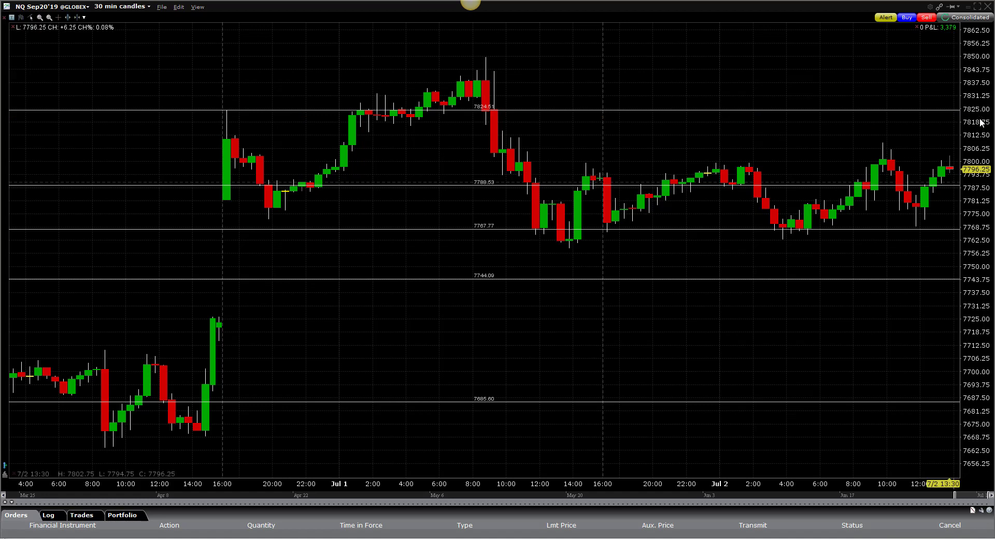
# Step: Back in the Trade Log, enter 1 actual contract and exit price 7825 for the NQ trade
pyautogui.hotkey('alt', 'Tab')
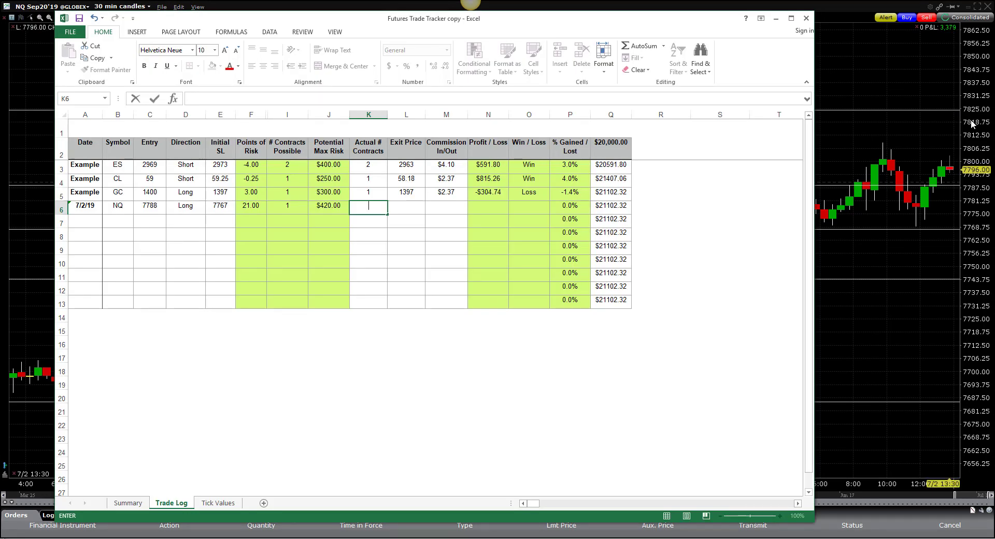
pyautogui.write('1')
pyautogui.press('Tab')
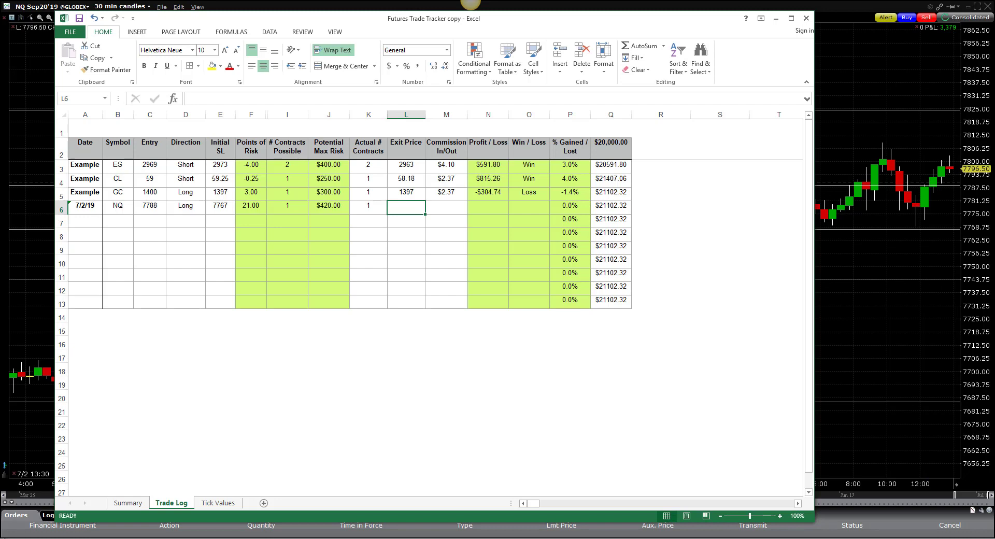
pyautogui.write('7825')
pyautogui.press('Tab')
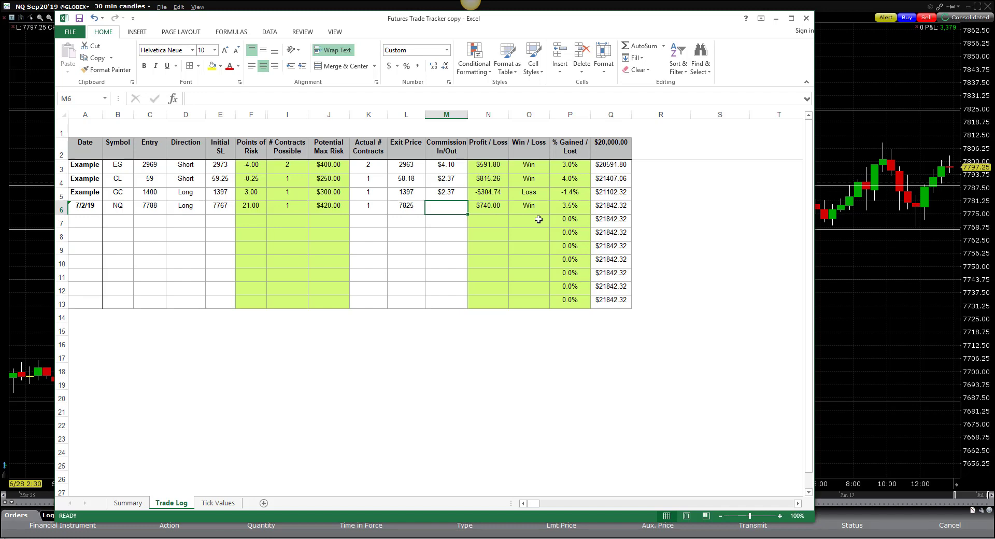
# Step: Clear the actual number of contracts and the exit price of the NQ trade in row 6
pyautogui.press('Left')
pyautogui.press('Left')
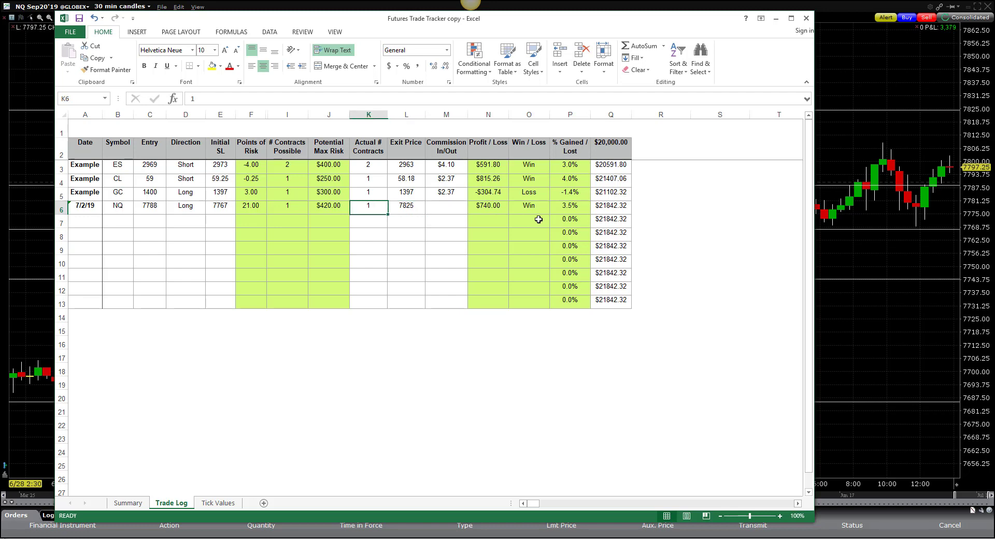
pyautogui.press('Delete')
pyautogui.press('Right')
pyautogui.press('Delete')
# Step: Set the initial SL of the NQ trade in row 6 to 7750
pyautogui.press('Left')
pyautogui.press('Left')
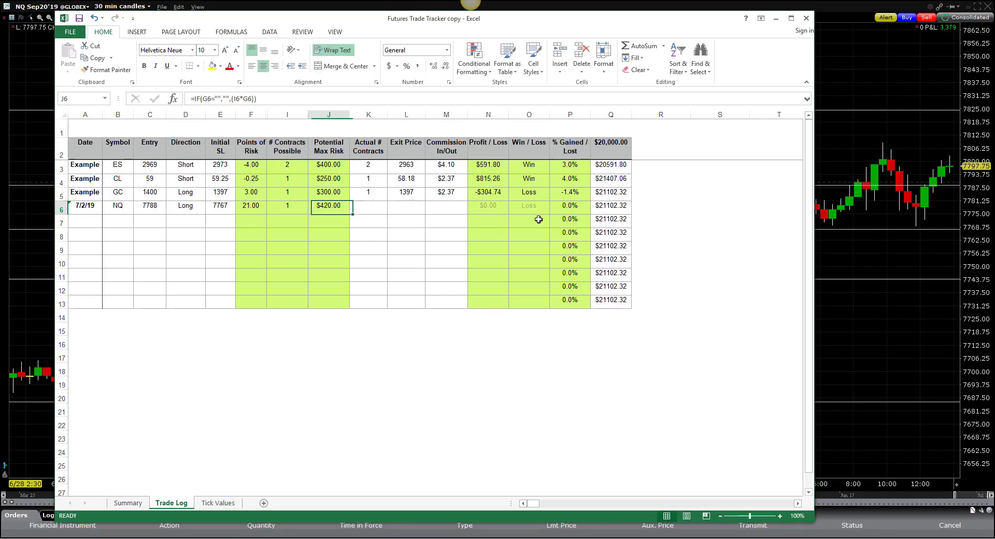
pyautogui.press('Left')
pyautogui.press('Left')
pyautogui.press('Left')
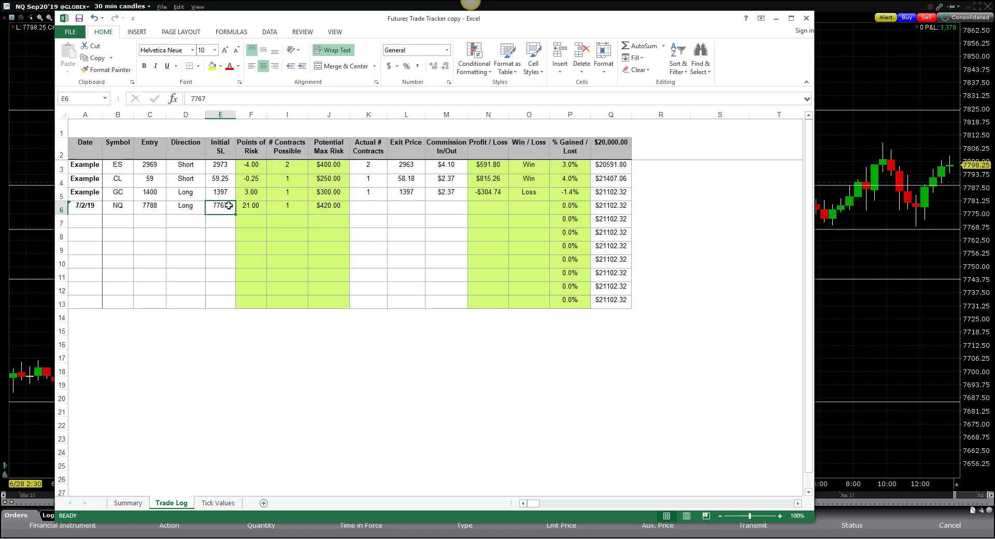
pyautogui.write('7750')
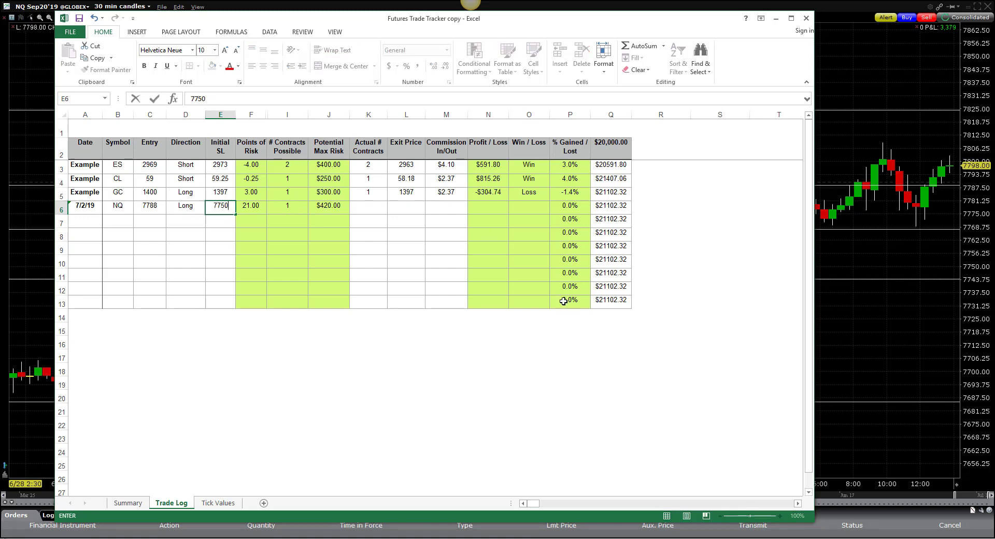
pyautogui.press('Tab')
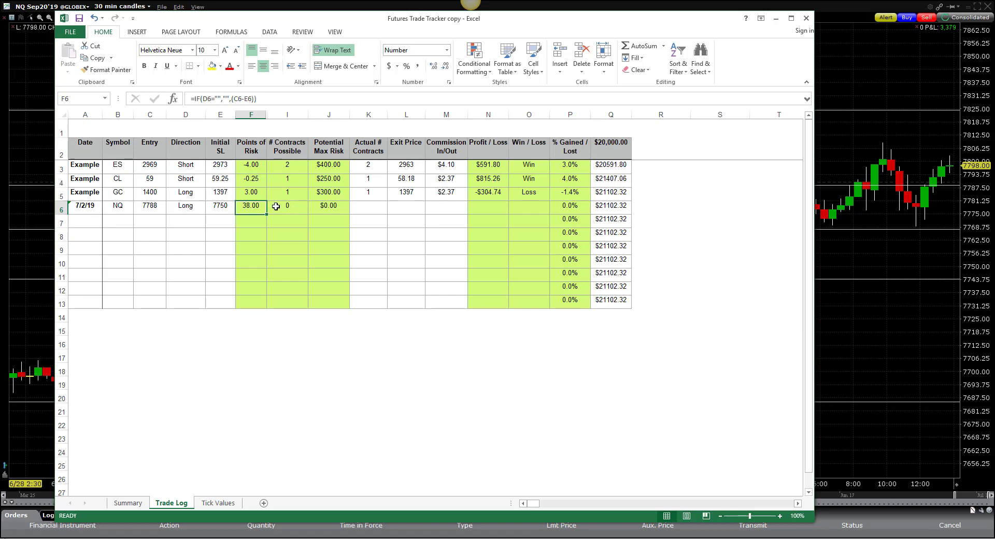
# Step: Clear the initial SL, direction, entry, symbol and date of the NQ trade in row 6
pyautogui.click(224, 207)
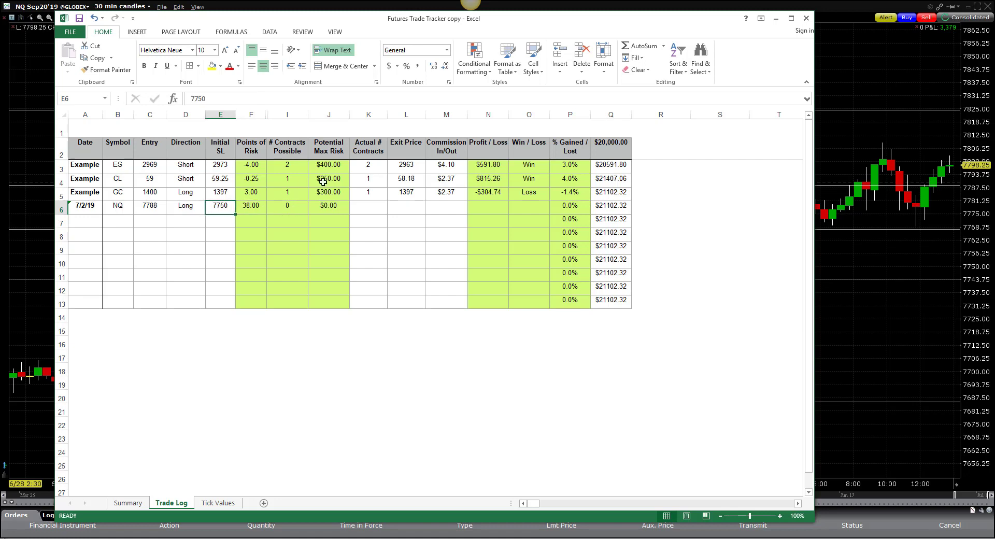
pyautogui.press('BackSpace')
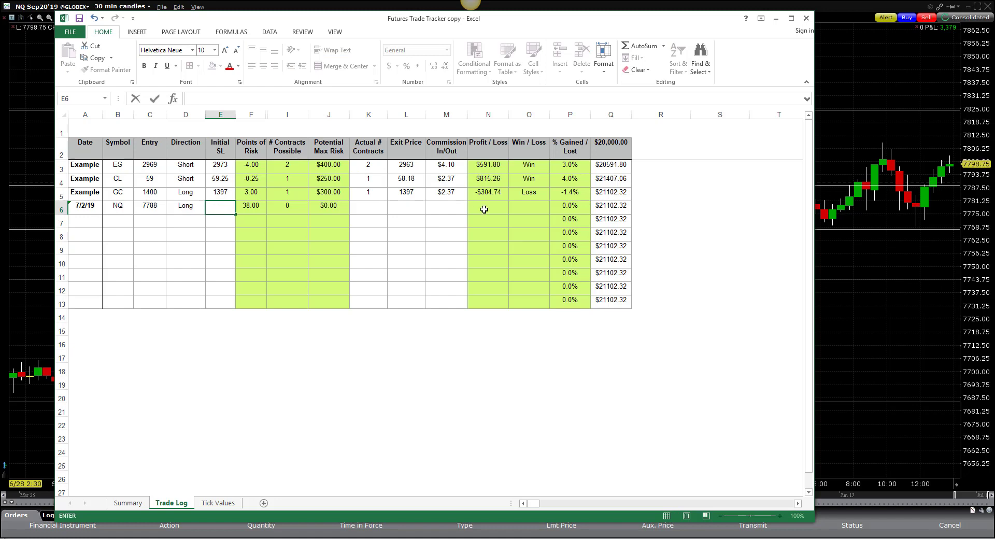
pyautogui.press('Left')
pyautogui.press('Delete')
pyautogui.press('Left')
pyautogui.press('Delete')
pyautogui.press('Left')
pyautogui.press('Delete')
pyautogui.press('Left')
pyautogui.press('Delete')
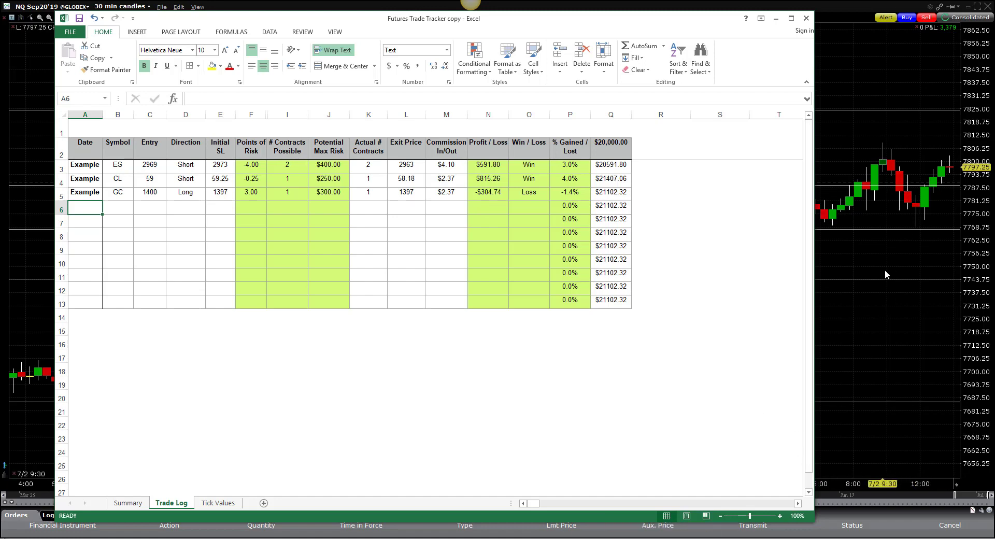
# Step: Cycle through the open windows to examine the ES futures chart with its trendlines, and return to the NQ chart
pyautogui.hotkey('alt', 'Tab')
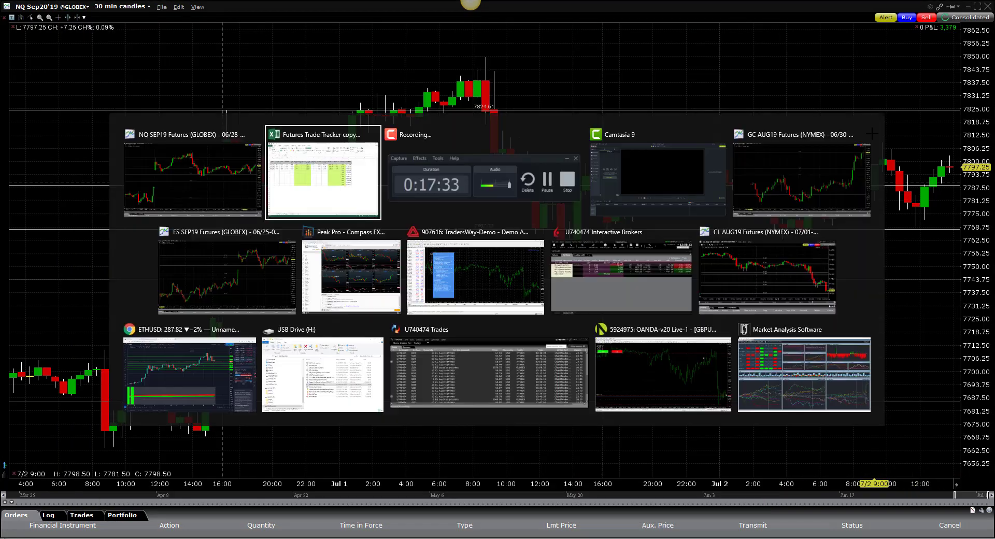
pyautogui.hotkey('alt', 'Tab')
pyautogui.hotkey('alt', 'Tab')
pyautogui.hotkey('alt', 'Tab')
pyautogui.hotkey('alt', 'Tab')
pyautogui.hotkey('alt', 'Tab')
pyautogui.hotkey('alt', 'Tab')
pyautogui.hotkey('alt', 'Tab')
pyautogui.hotkey('alt', 'Tab')
pyautogui.hotkey('alt', 'Tab')
pyautogui.hotkey('alt', 'Tab')
pyautogui.hotkey('alt', 'Tab')
pyautogui.hotkey('alt', 'Tab')
pyautogui.hotkey('alt', 'Tab')
pyautogui.hotkey('alt', 'Tab')
pyautogui.hotkey('alt', 'Tab')
pyautogui.hotkey('alt', 'Tab')
pyautogui.hotkey('alt', 'Tab')
pyautogui.hotkey('alt', 'Tab')
pyautogui.hotkey('alt', 'Tab')
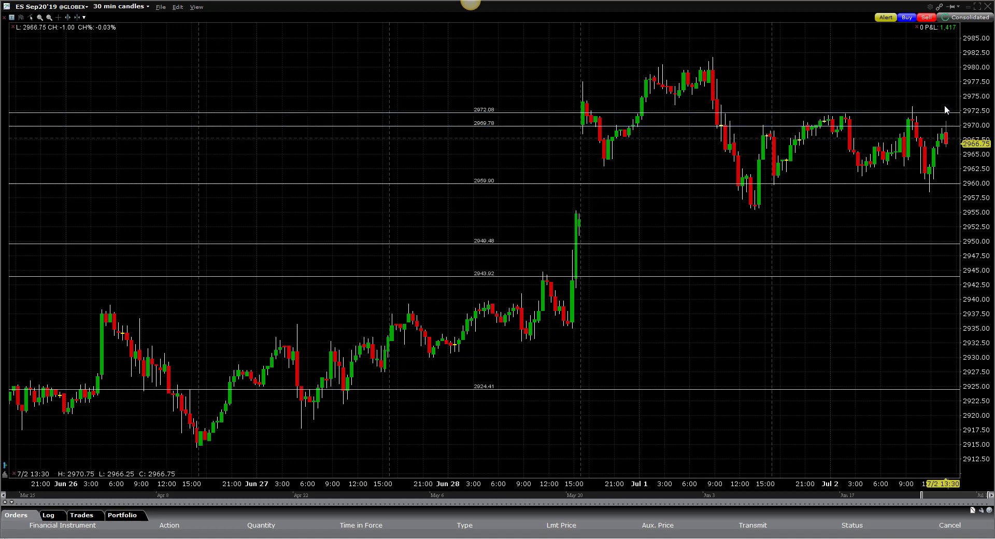
pyautogui.hotkey('alt', 'Tab')
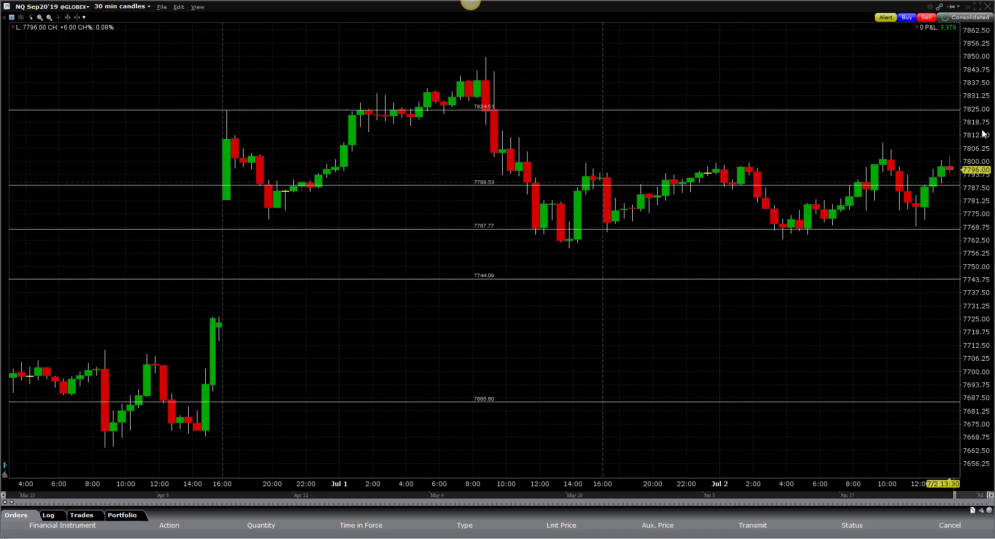
# Step: Switch back to the workbook and compare the Summary sheet's statistics and charts with the example trades in the Trade Log
pyautogui.hotkey('alt', 'Tab')
pyautogui.hotkey('alt', 'Tab')
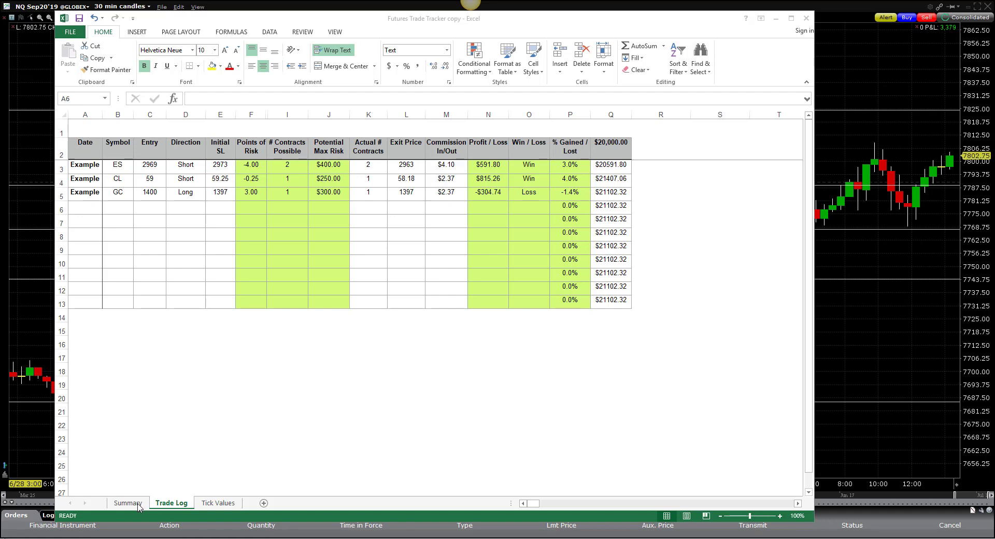
pyautogui.click(139, 505)
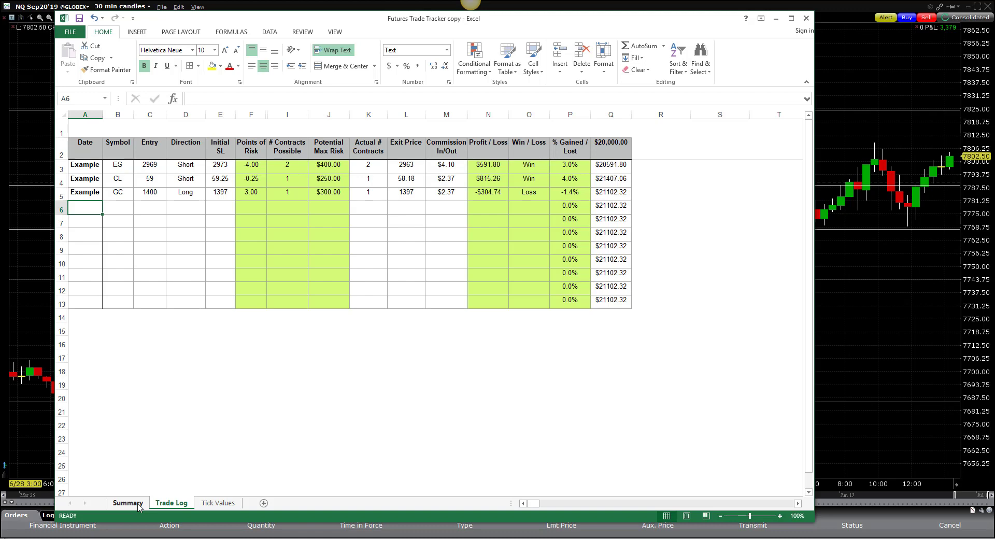
pyautogui.click(139, 505)
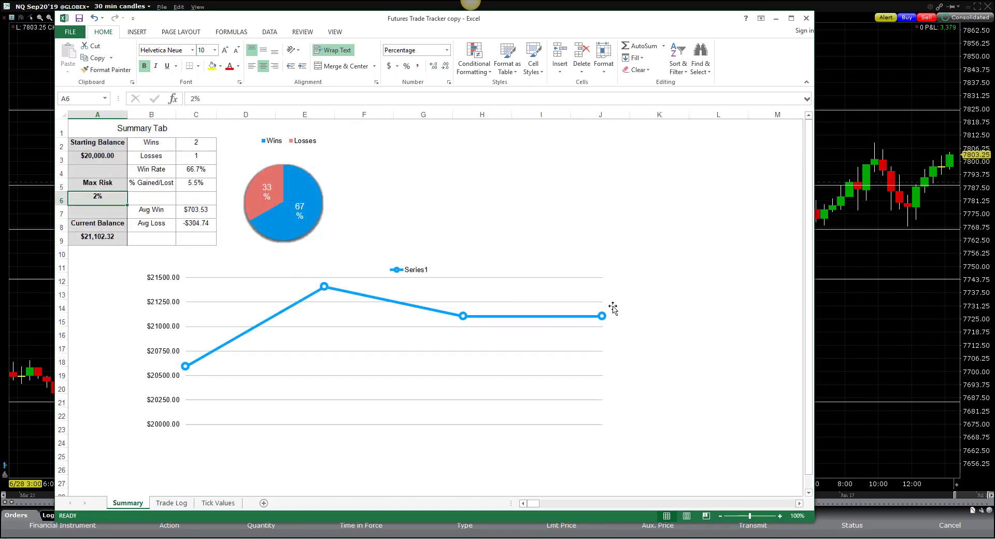
pyautogui.click(180, 507)
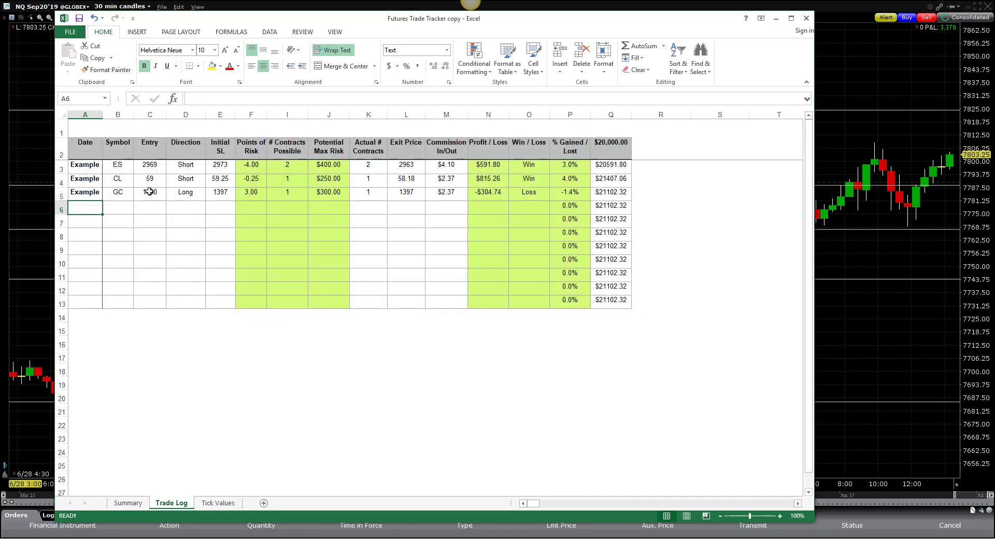
pyautogui.click(128, 503)
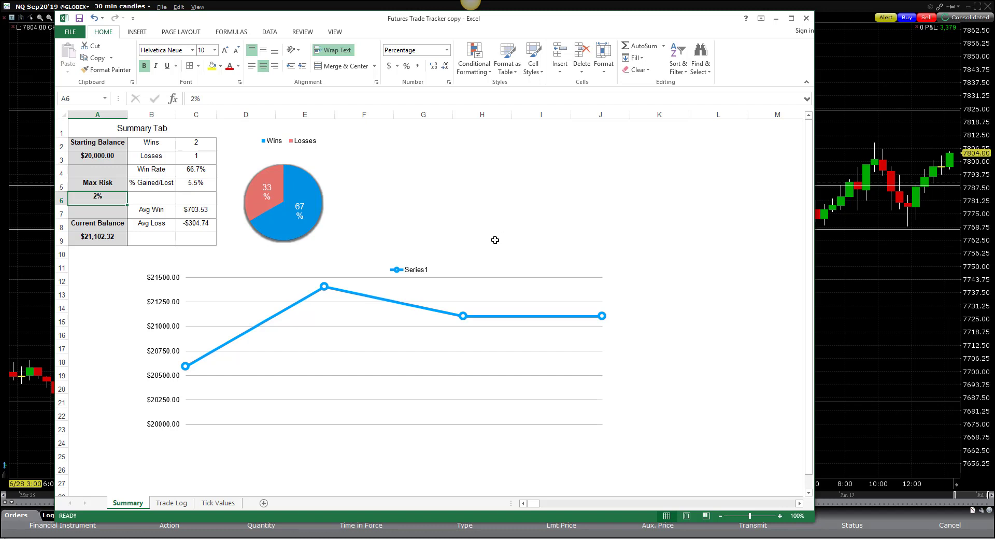
pyautogui.click(172, 505)
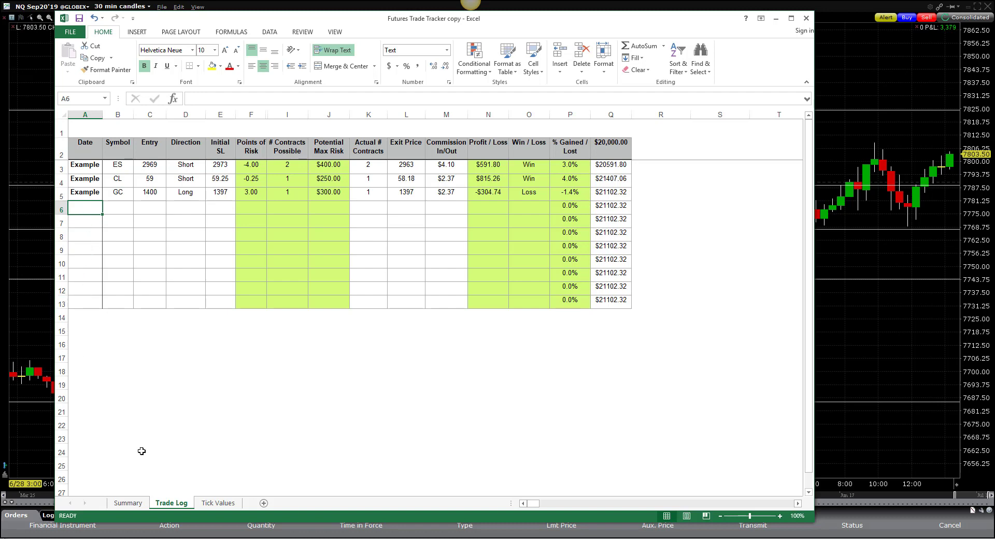
pyautogui.click(129, 504)
pyautogui.moveTo(439, 313)
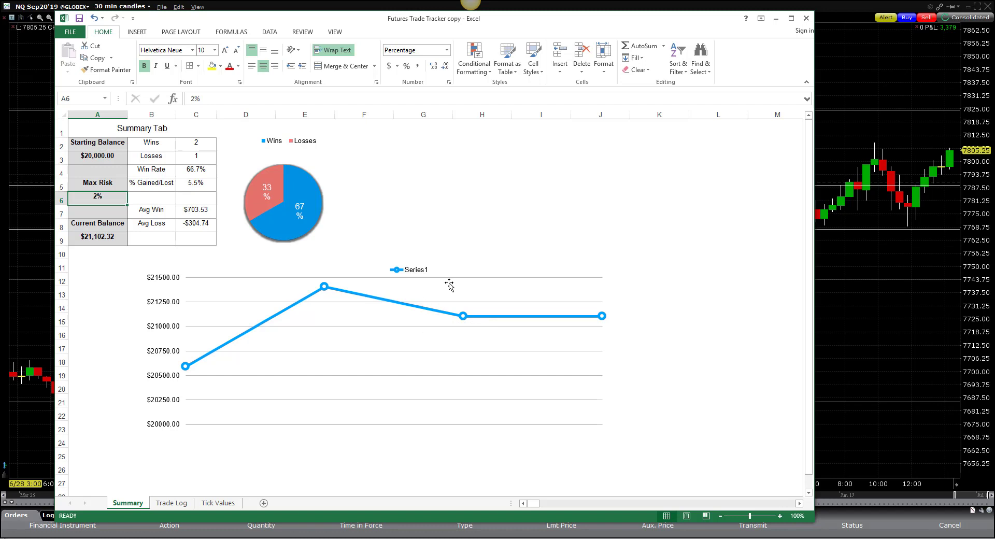
pyautogui.click(444, 313)
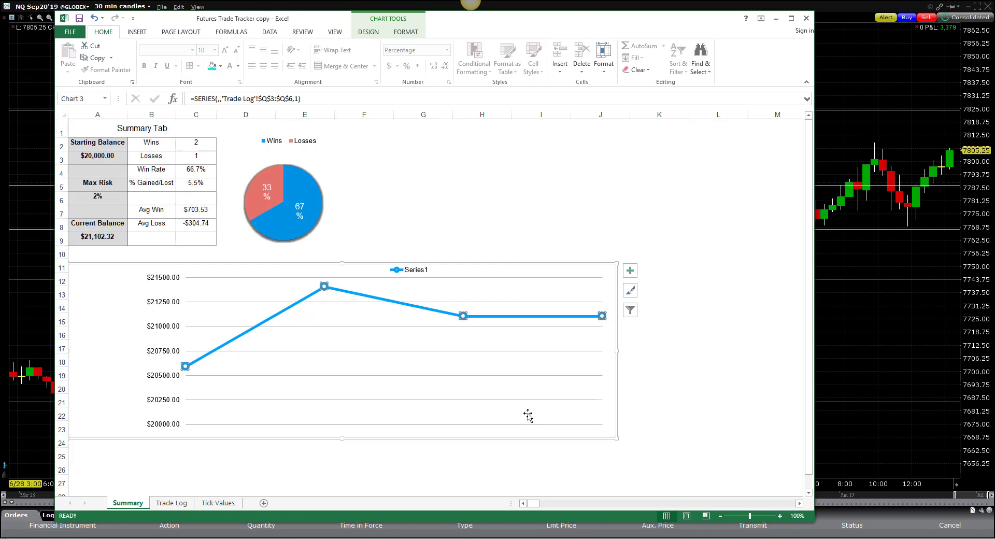
pyautogui.doubleClick(545, 318)
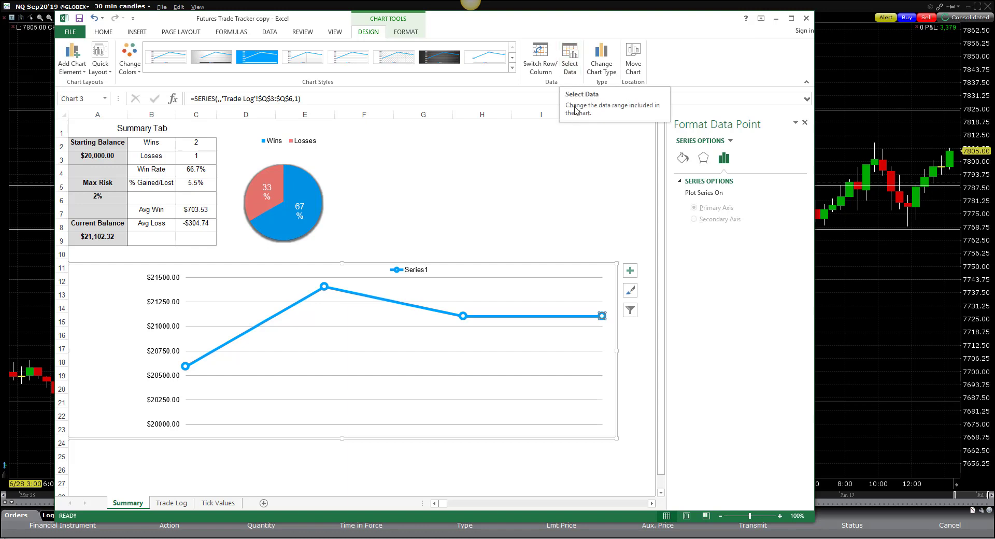
pyautogui.click(630, 195)
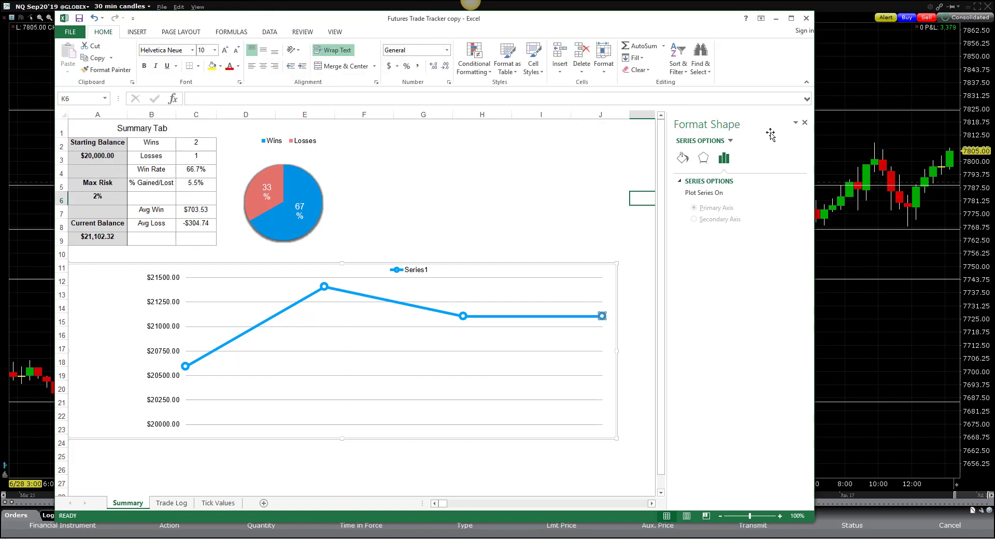
pyautogui.click(805, 122)
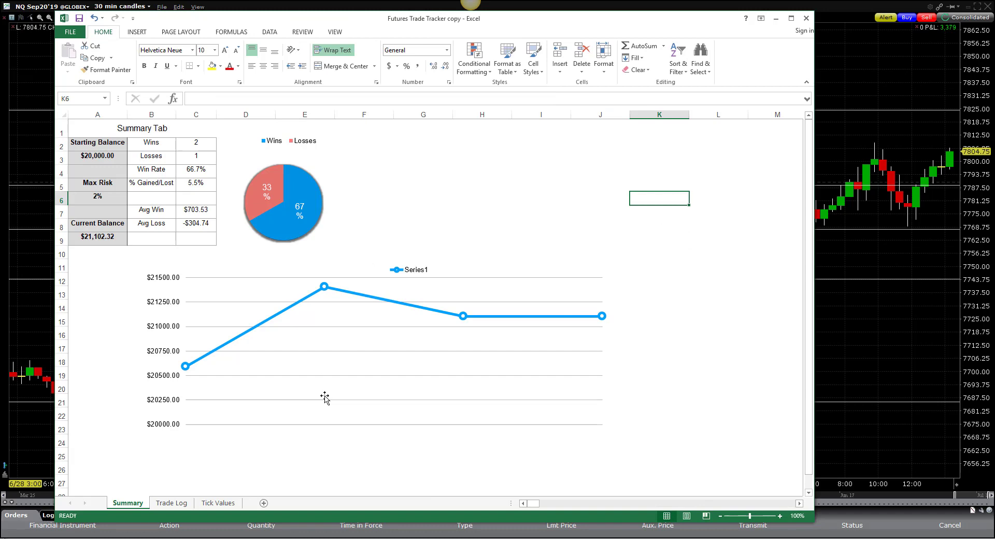
# Step: Change the Summary line chart's data range to cells Q2 through Q8 of the Trade Log sheet
pyautogui.doubleClick(449, 315)
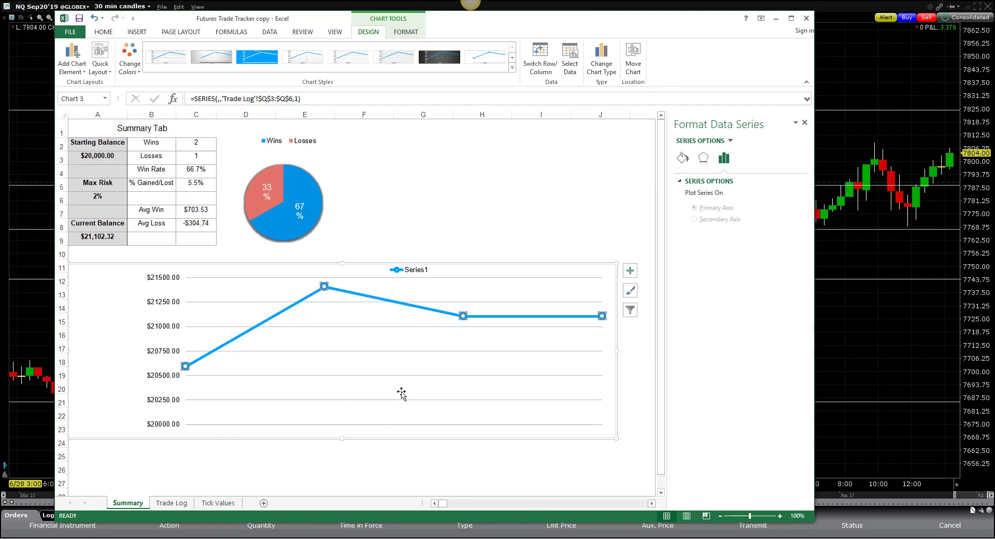
pyautogui.click(573, 59)
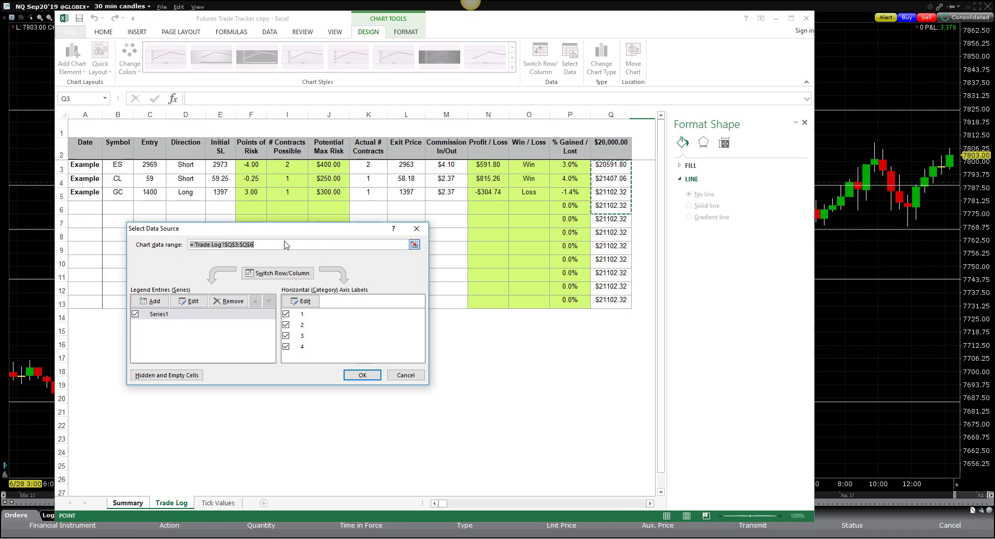
pyautogui.click(273, 242)
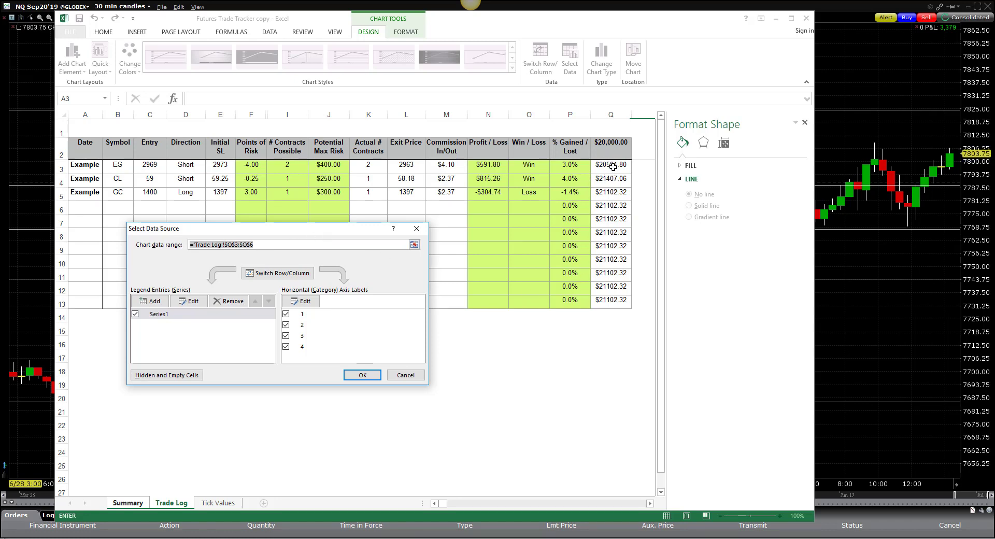
pyautogui.click(611, 146)
pyautogui.moveTo(611, 146); pyautogui.dragTo(613, 170)
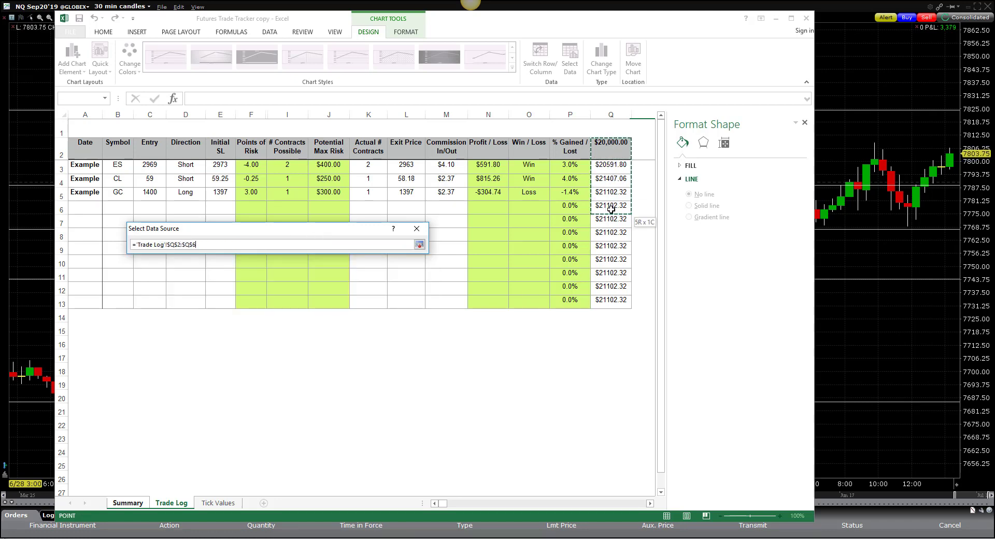
pyautogui.moveTo(612, 209); pyautogui.dragTo(613, 240)
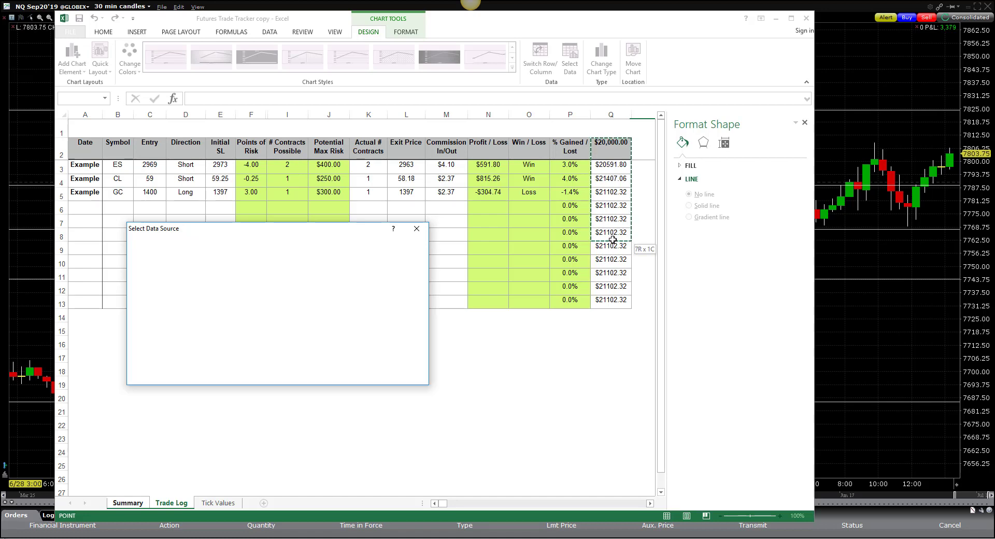
pyautogui.click(362, 374)
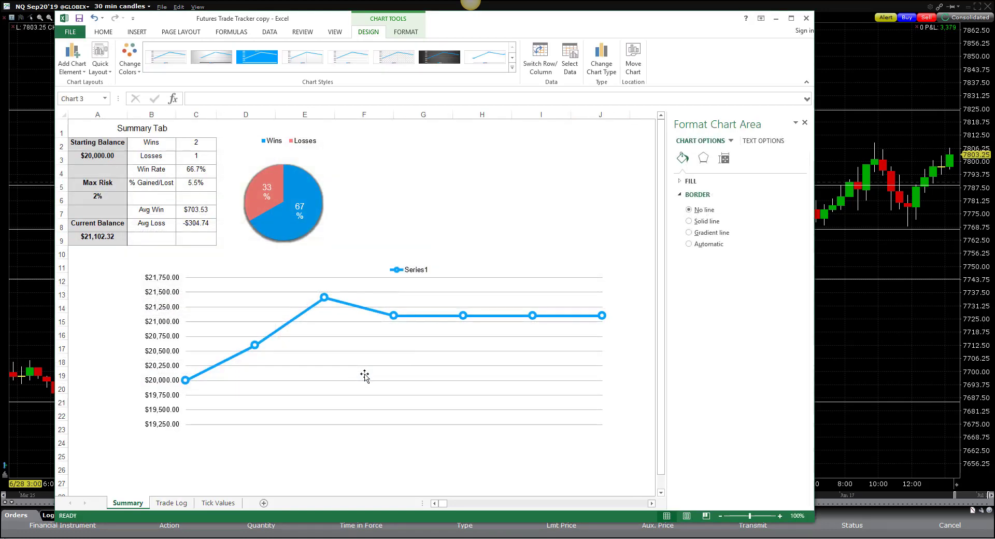
pyautogui.moveTo(602, 318)
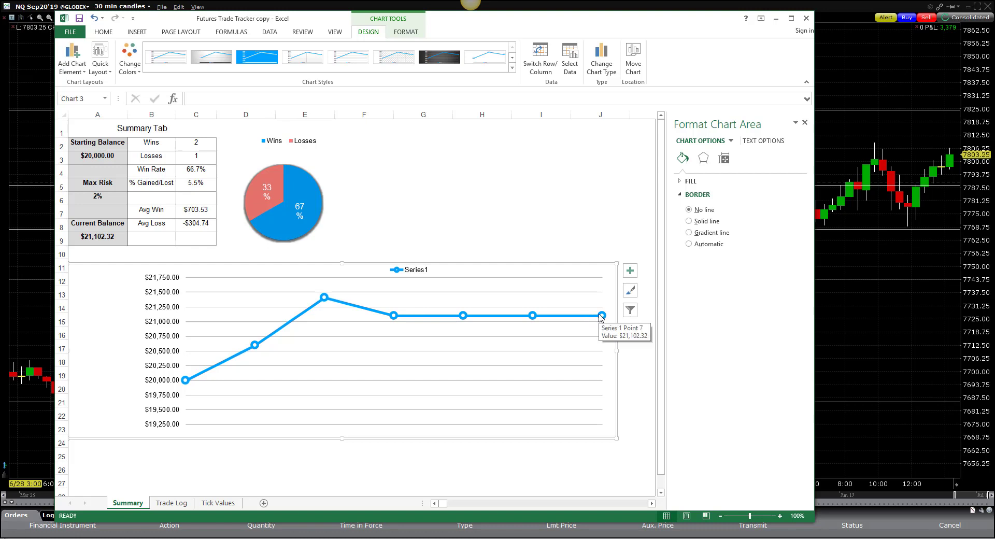
pyautogui.click(630, 310)
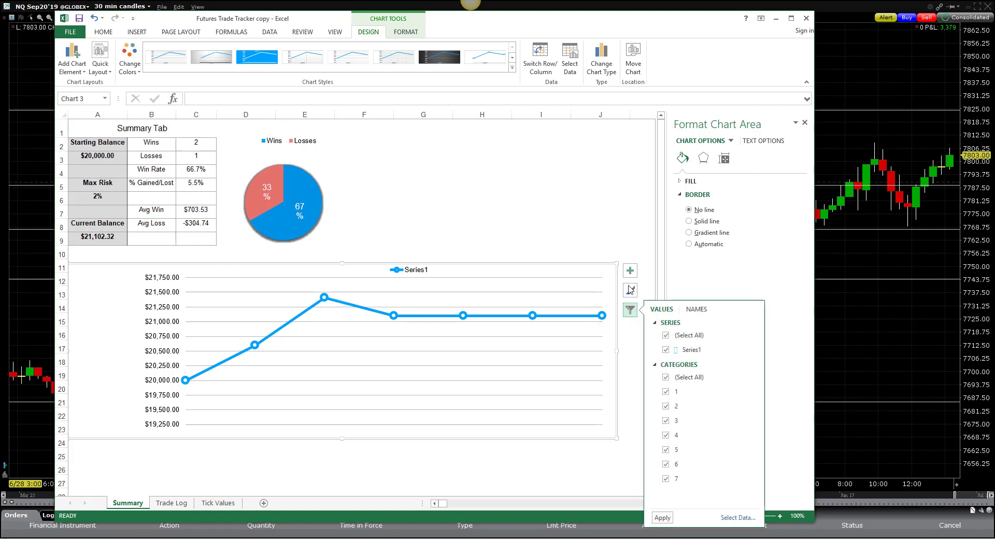
pyautogui.click(622, 213)
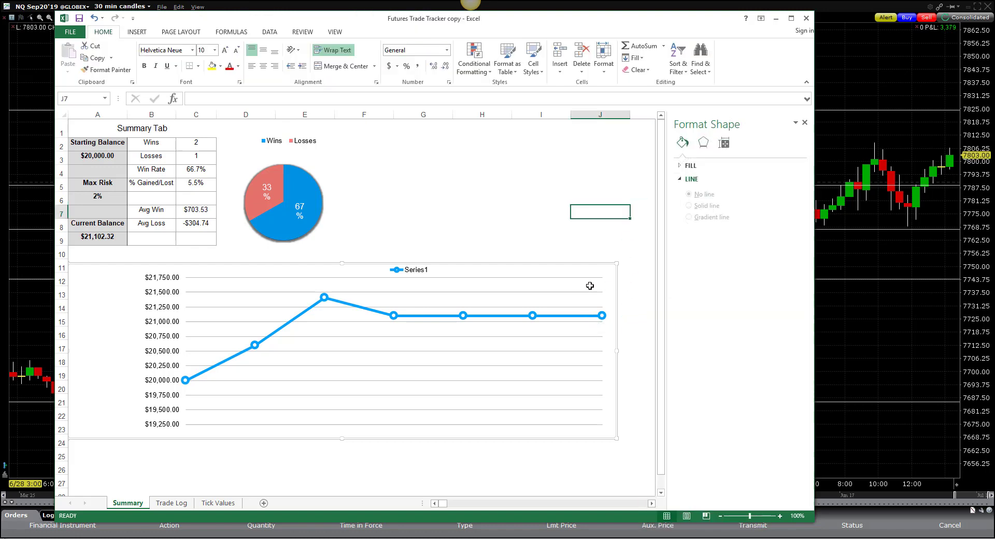
# Step: Extend the Summary line chart's data range to ='Trade Log'!$Q$2:$Q$13
pyautogui.click(450, 317)
pyautogui.click(570, 57)
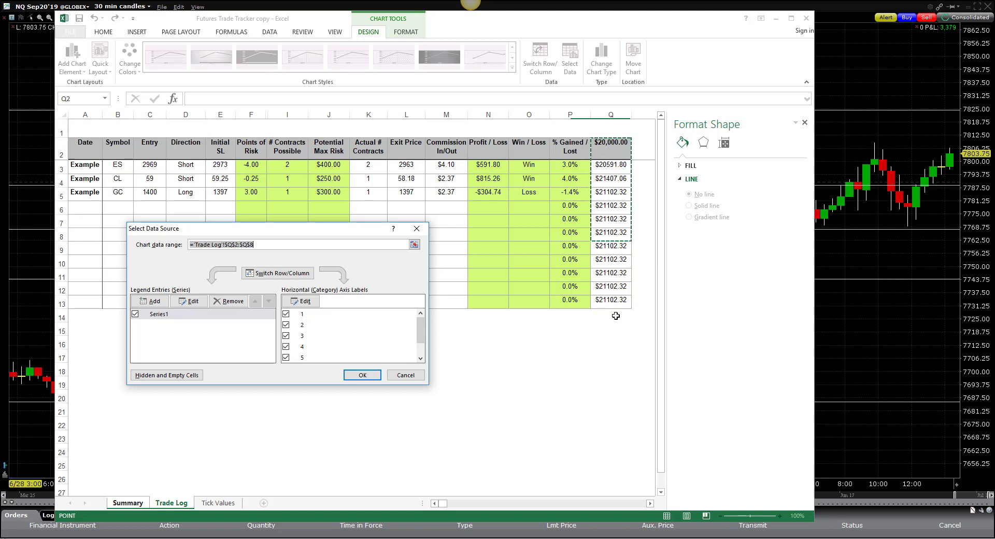
pyautogui.click(263, 244)
pyautogui.tripleClick(264, 244)
pyautogui.click(261, 245)
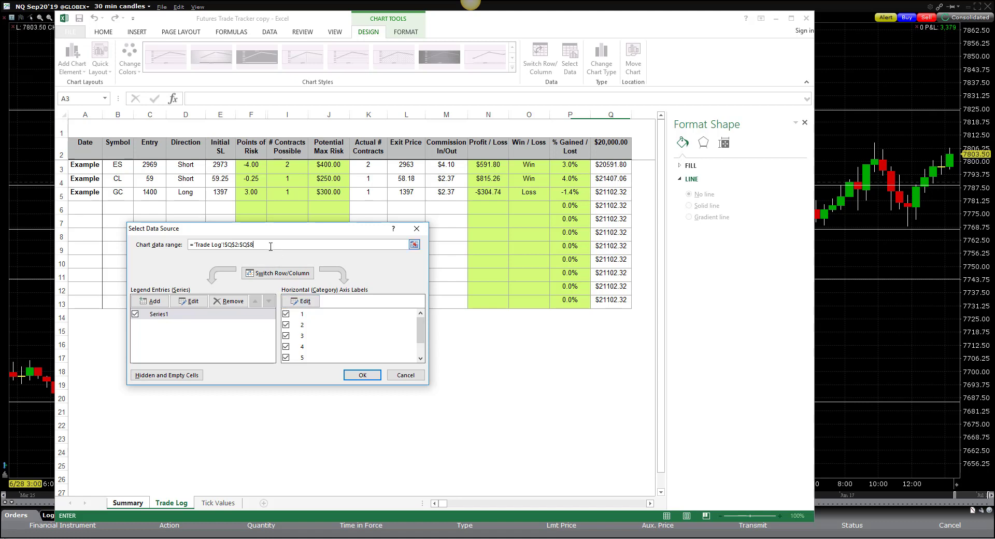
pyautogui.write('13')
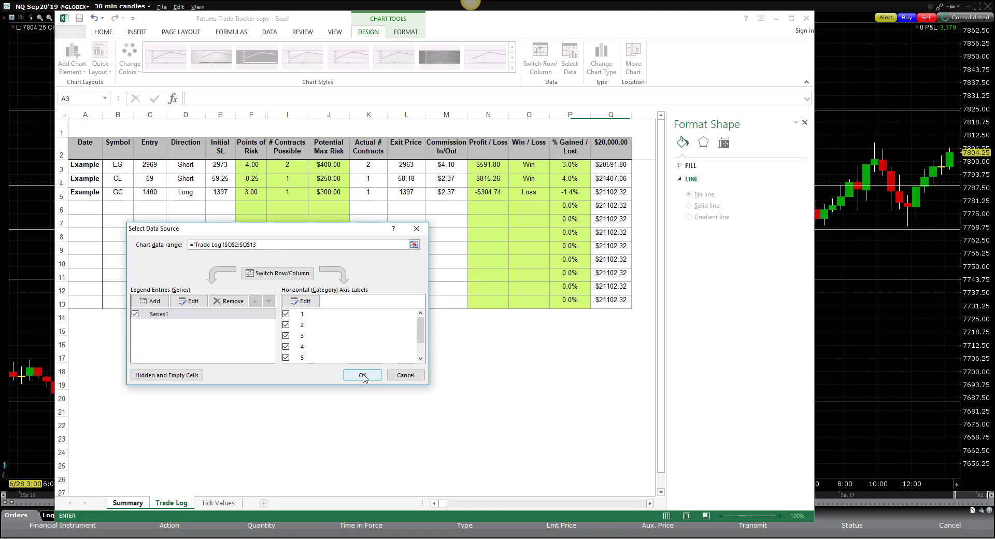
pyautogui.click(362, 376)
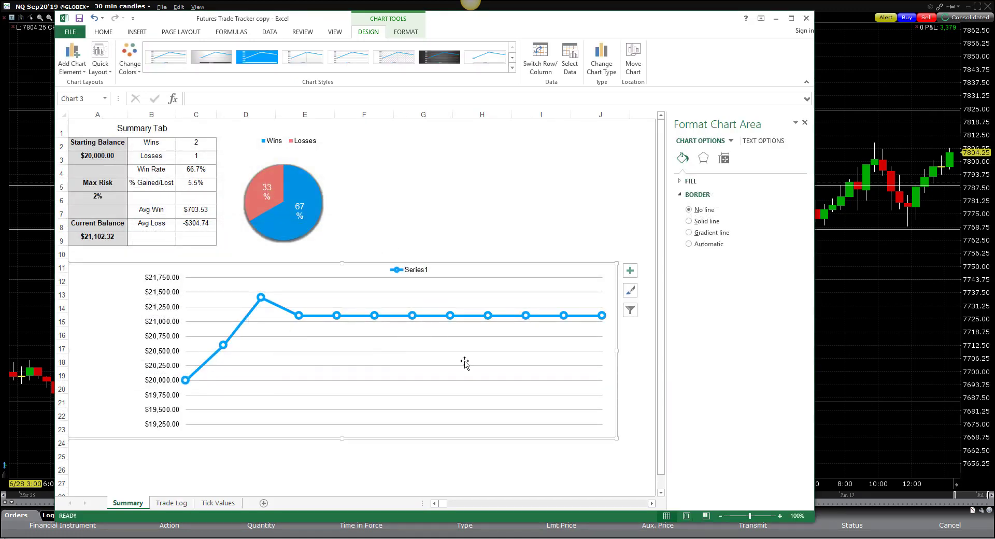
# Step: Inspect the Wins, Losses and Win Rate cells on the Summary sheet, check the Trade Log, and return to the Summary sheet
pyautogui.click(195, 142)
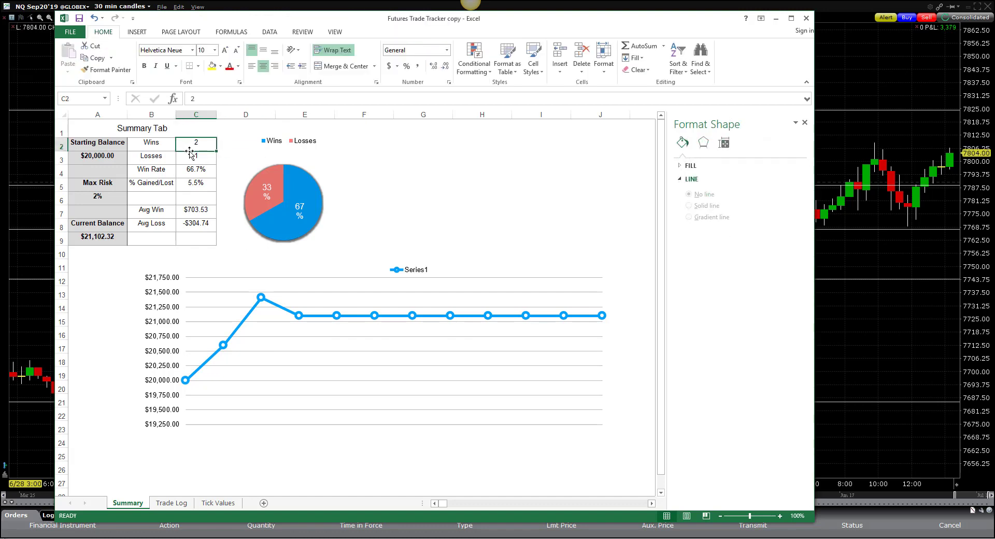
pyautogui.click(195, 157)
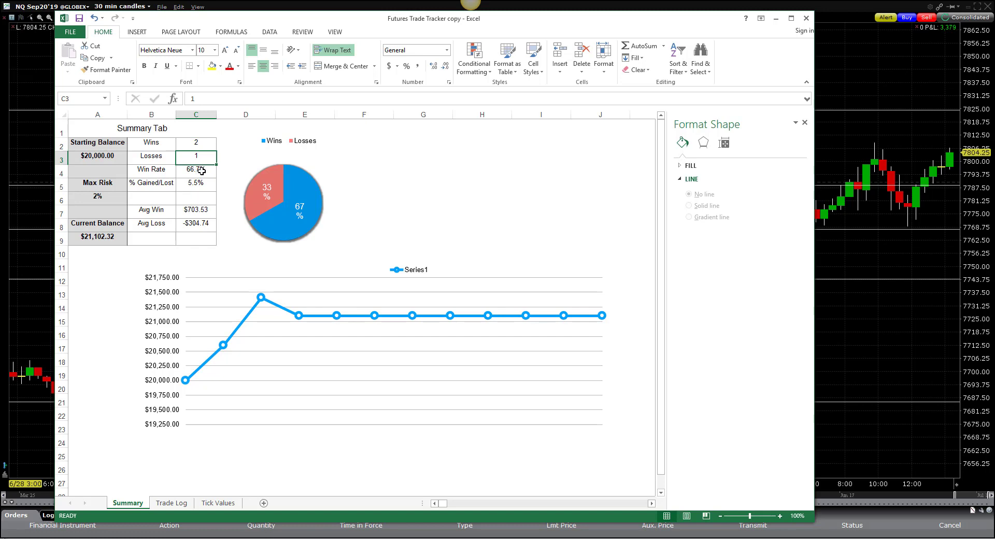
pyautogui.click(201, 171)
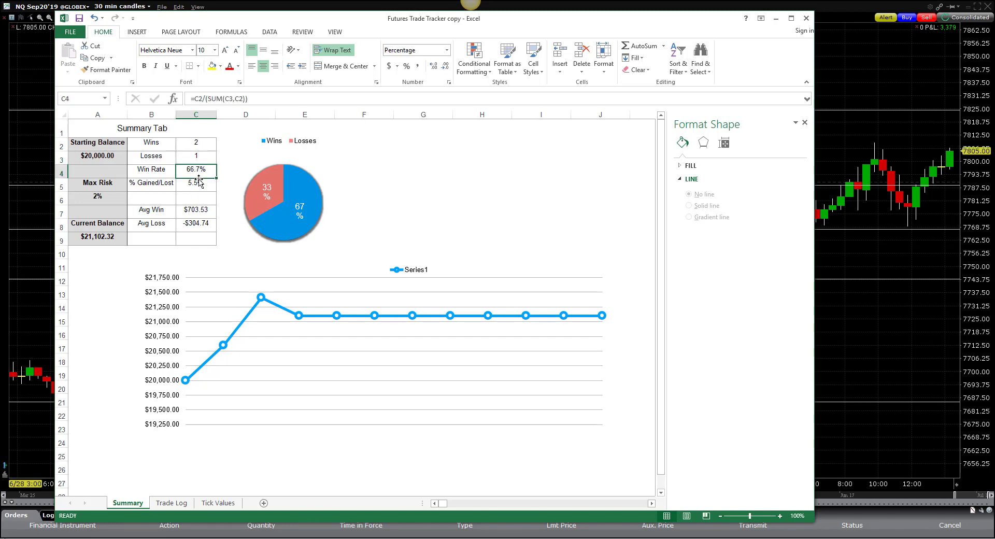
pyautogui.click(175, 503)
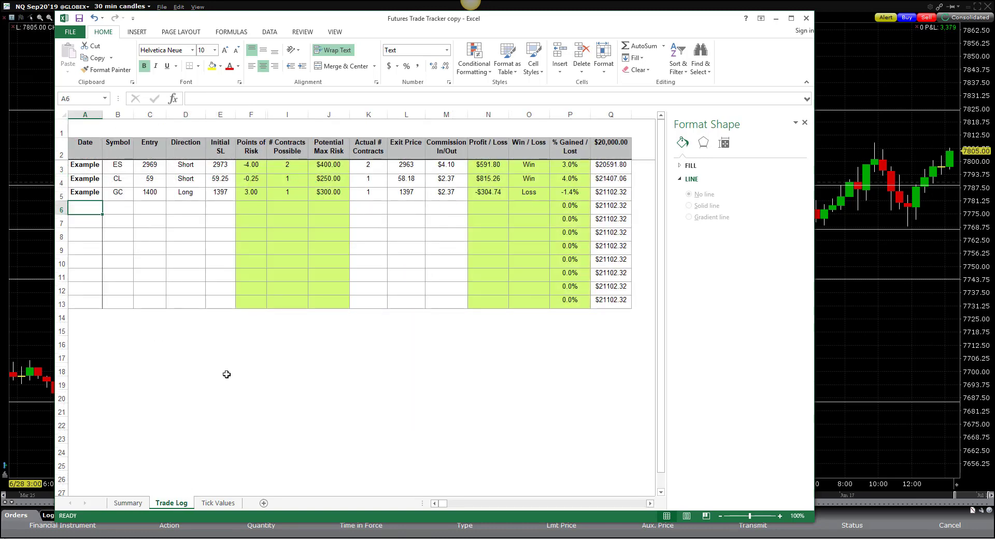
pyautogui.click(136, 504)
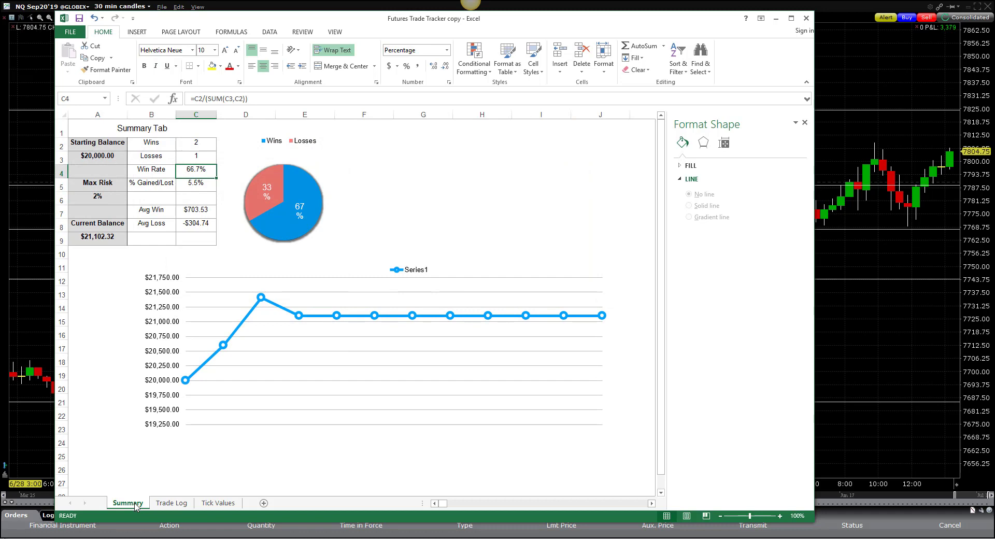